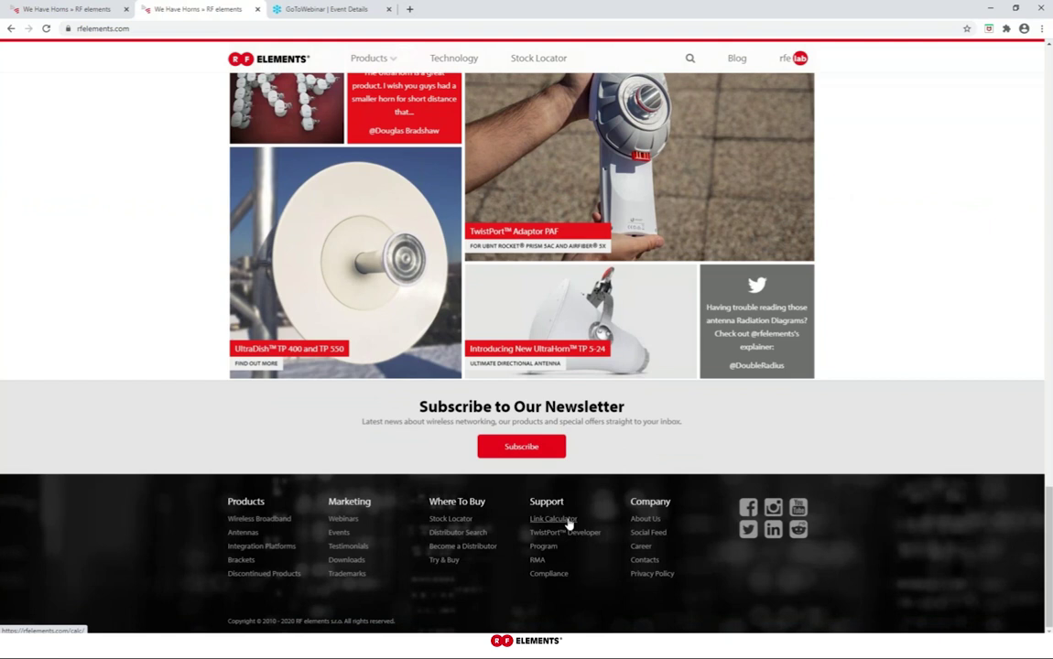
Open the Link Calculator page and go to its new sector coverage version, Link Calculator 2.0 Beta.
click(554, 519)
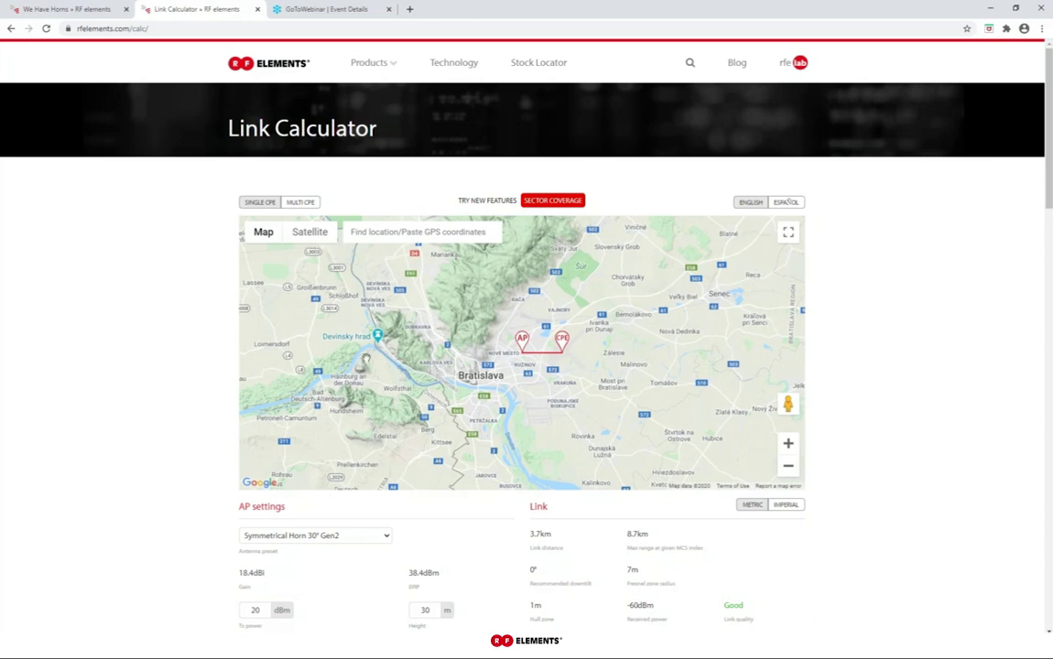
scroll(214, 321, down, 1)
scroll(215, 320, down, 3)
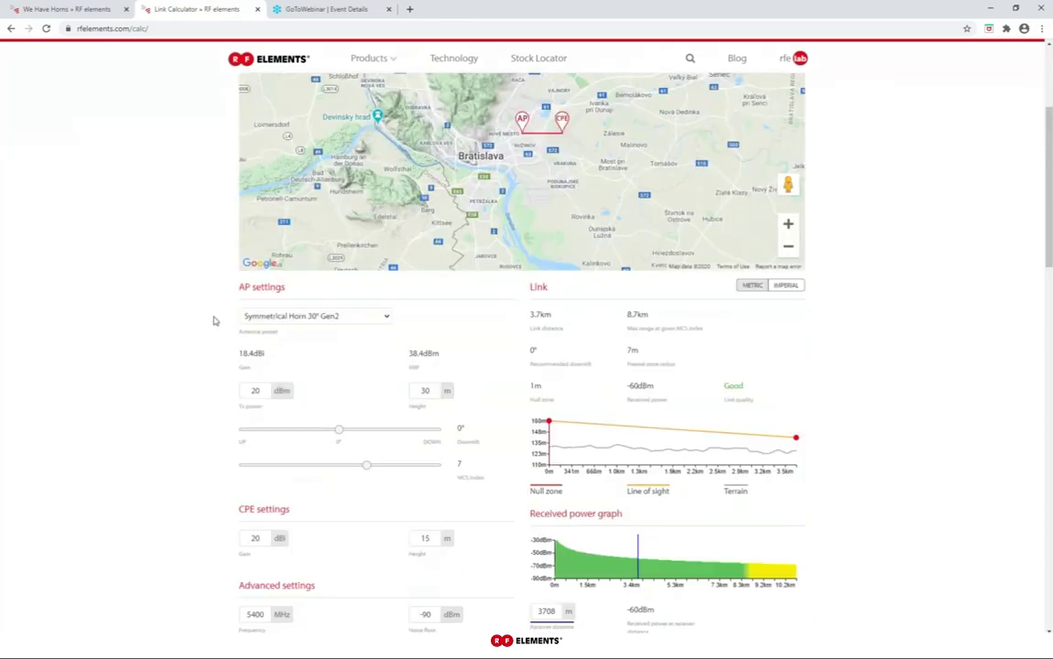
scroll(216, 322, up, 3)
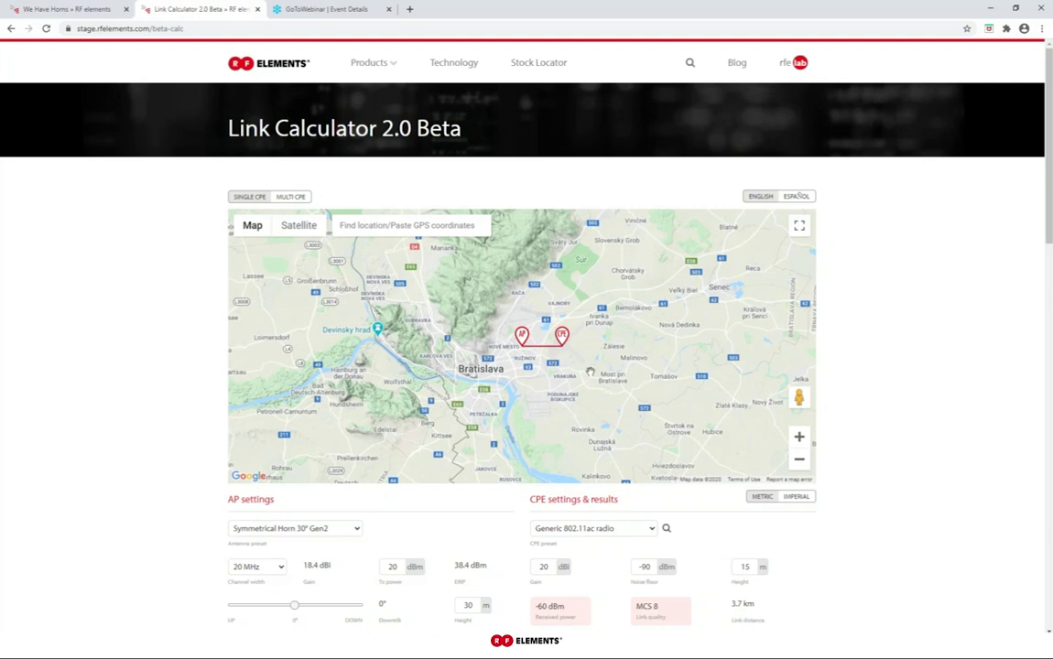
Reposition the AP and CPE markers on the map northeast of Bratislava to form a link about 7.5 km long.
scroll(455, 376, down, 3)
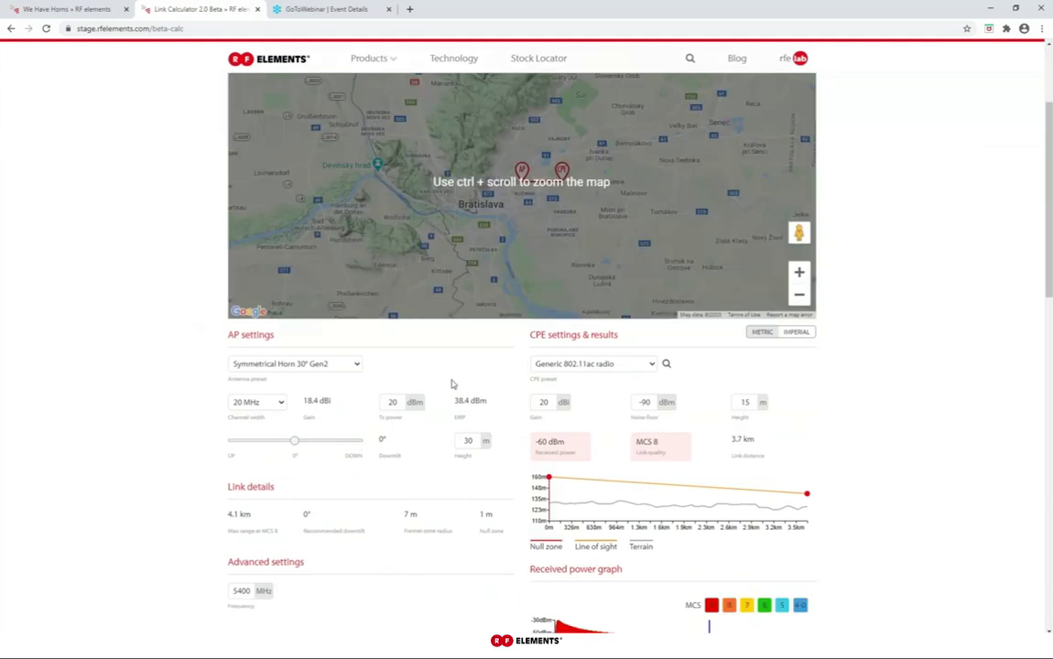
scroll(441, 392, up, 2)
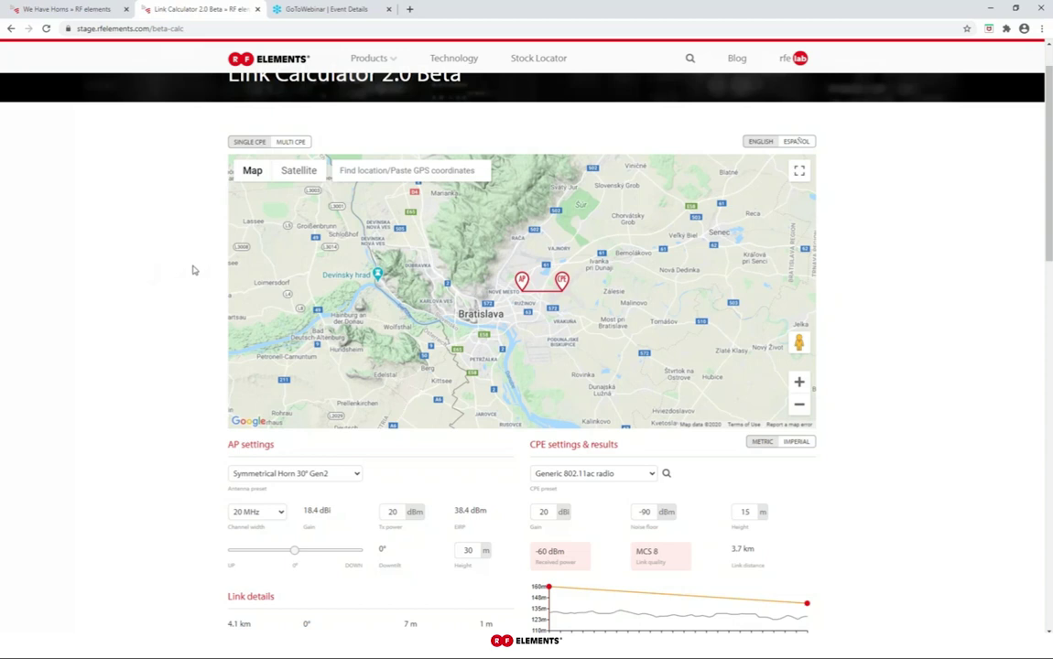
scroll(201, 270, up, 1)
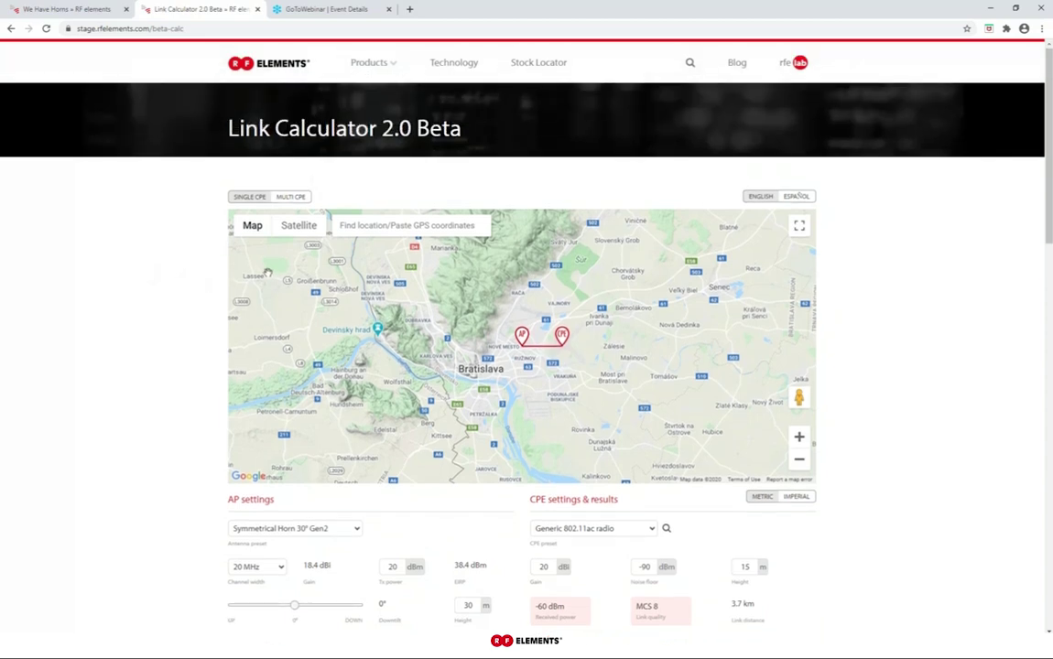
click(355, 228)
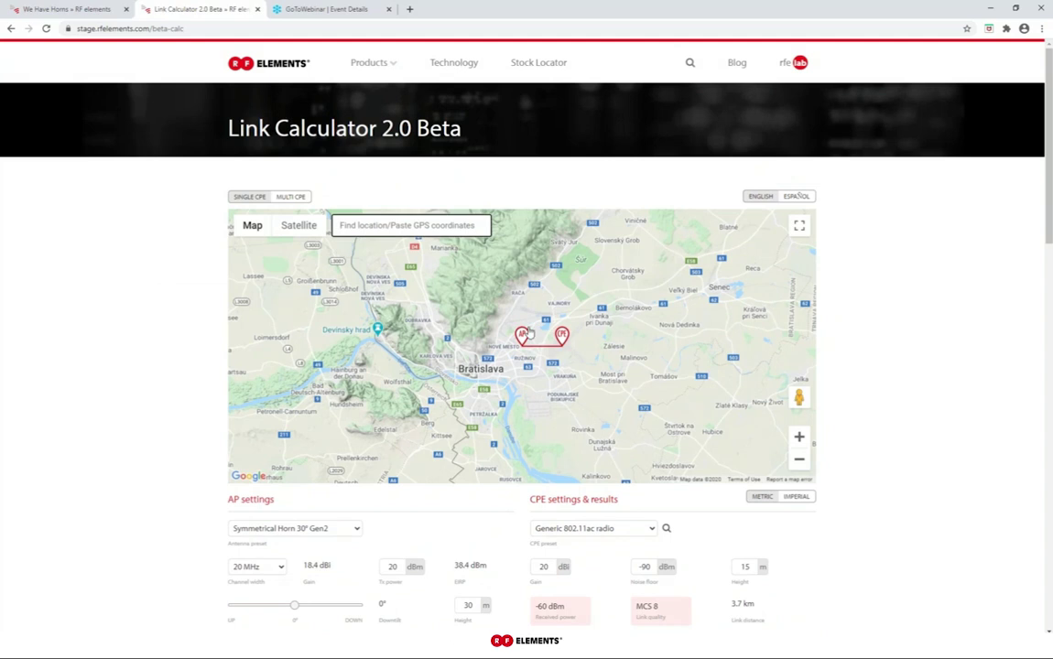
drag(528, 333, 494, 289)
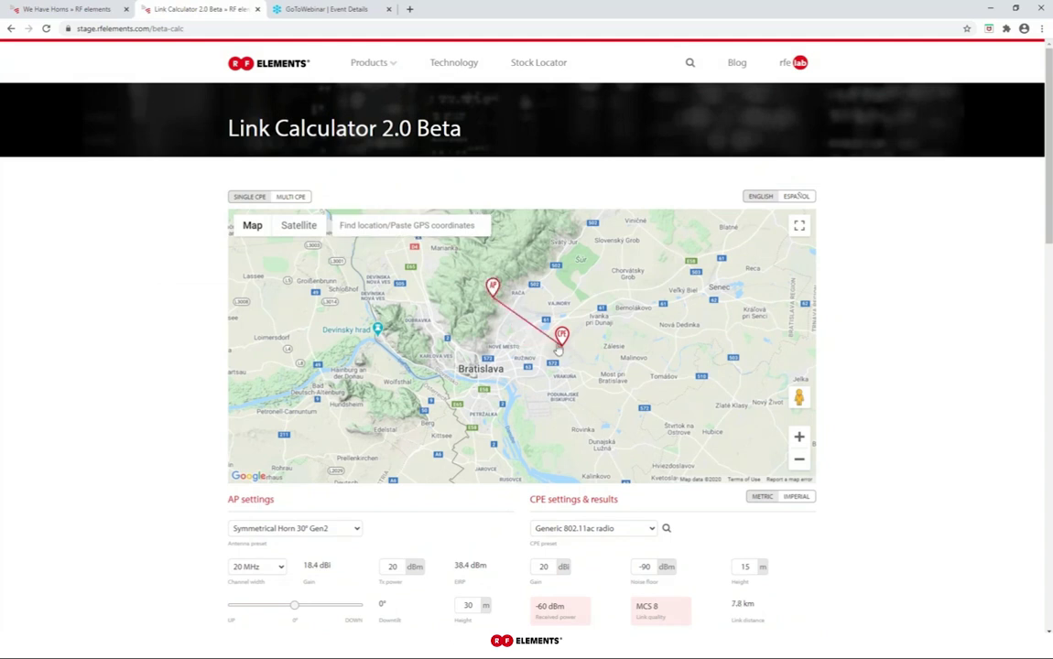
drag(561, 338, 568, 277)
drag(492, 290, 499, 326)
drag(569, 273, 575, 293)
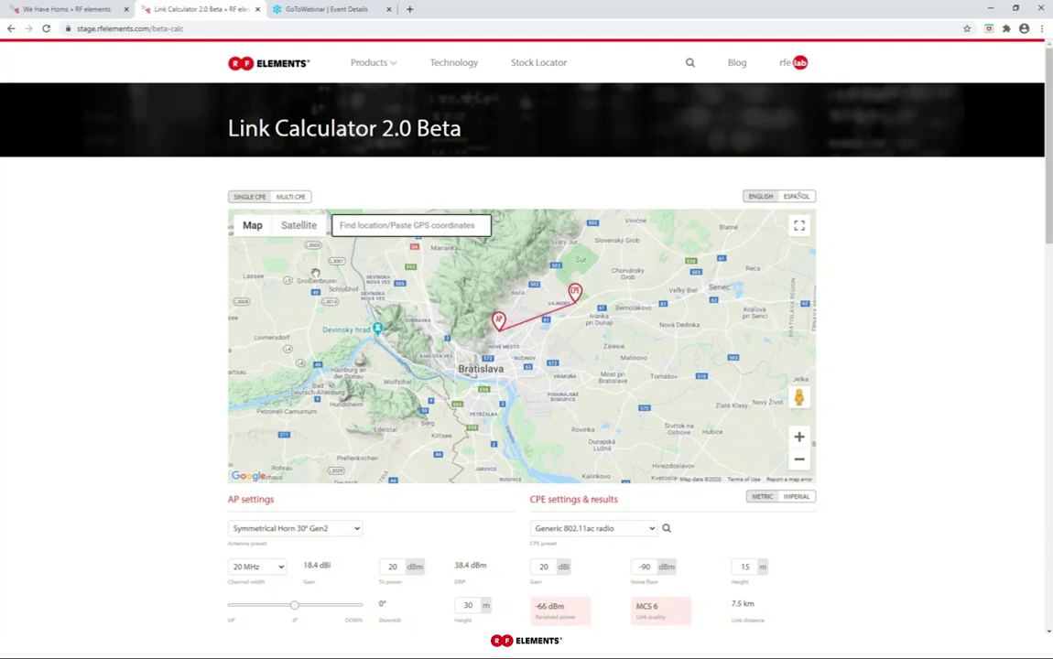
Switch the map to satellite imagery and place the CPE marker on the building complex east of Vajnory, about 7.0 km from the AP.
click(298, 225)
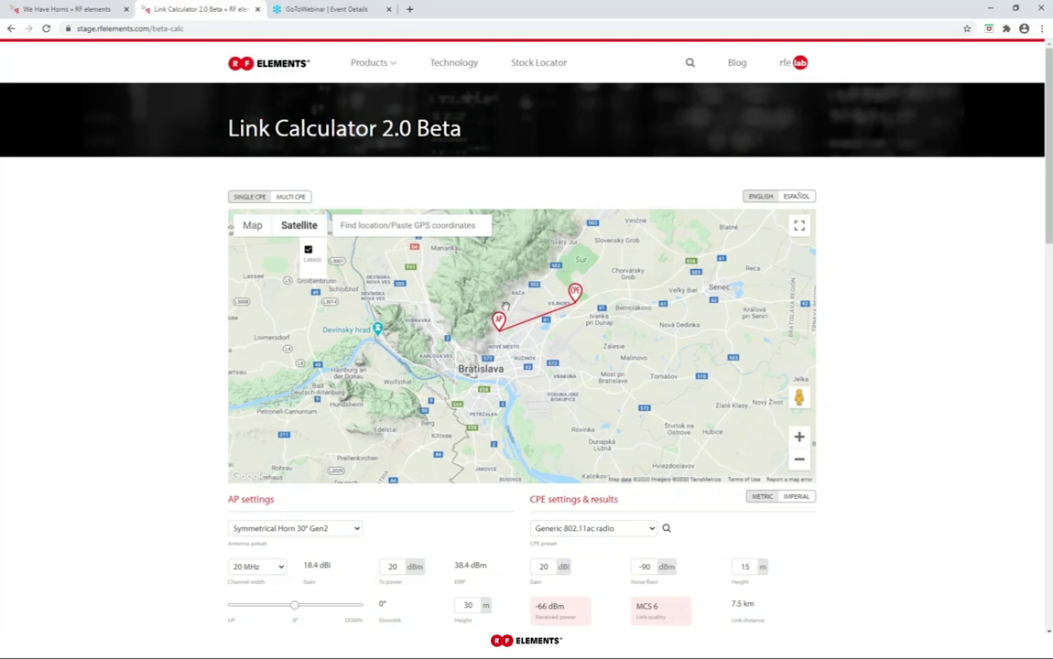
scroll(563, 347, up, 3)
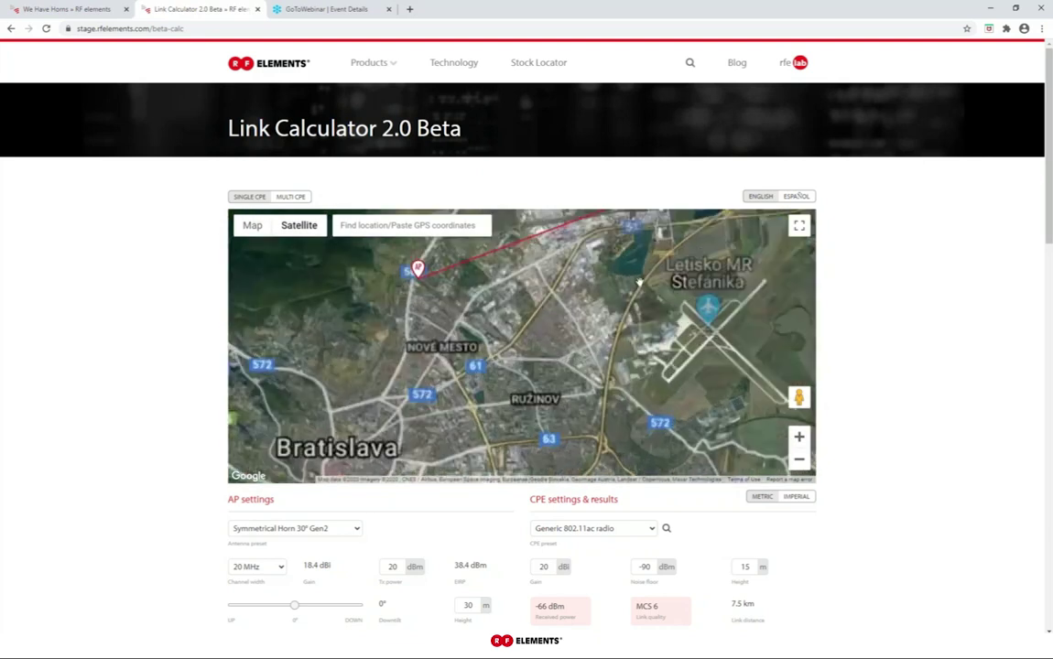
mouse_move(478, 340)
mouse_down()
mouse_move(359, 332)
mouse_move(393, 394)
mouse_move(610, 324)
mouse_move(551, 328)
mouse_up()
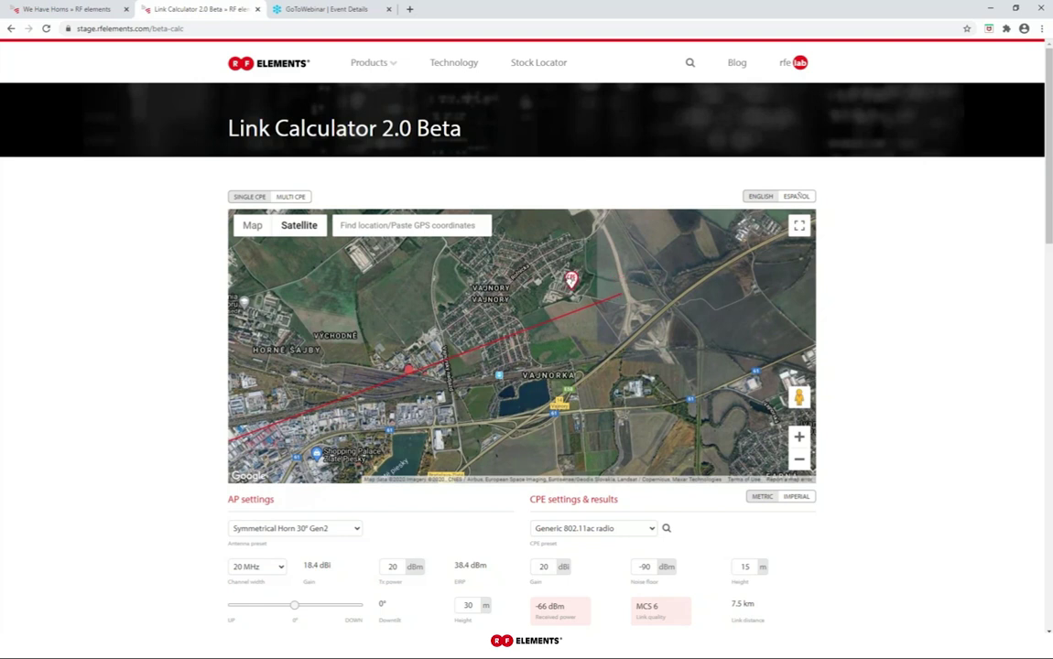
scroll(559, 297, up, 2)
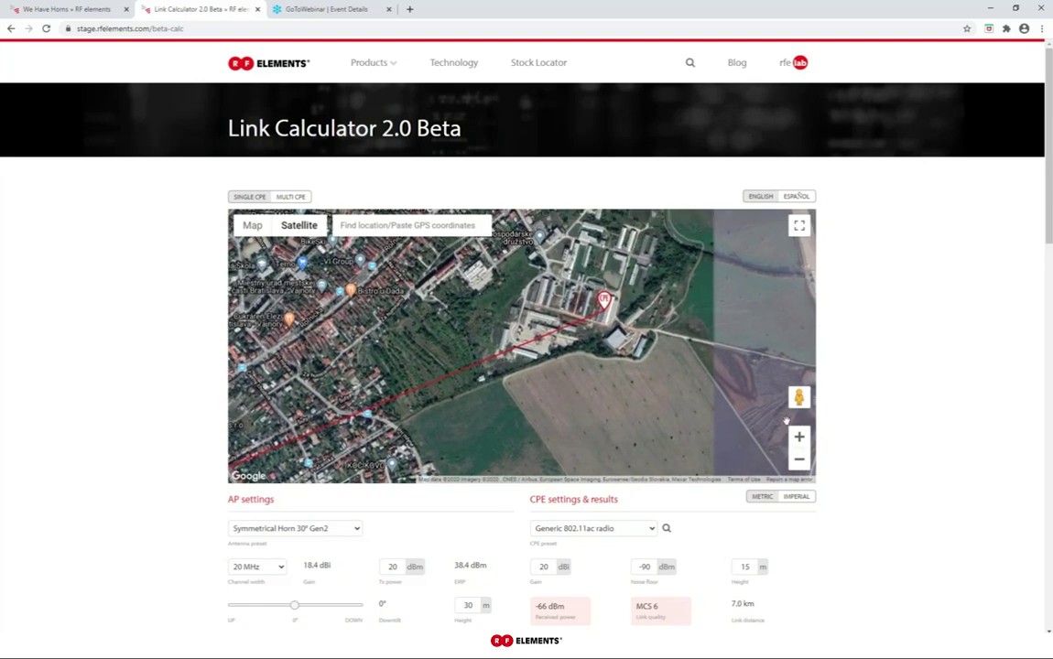
scroll(687, 285, up, 1)
drag(687, 286, 644, 346)
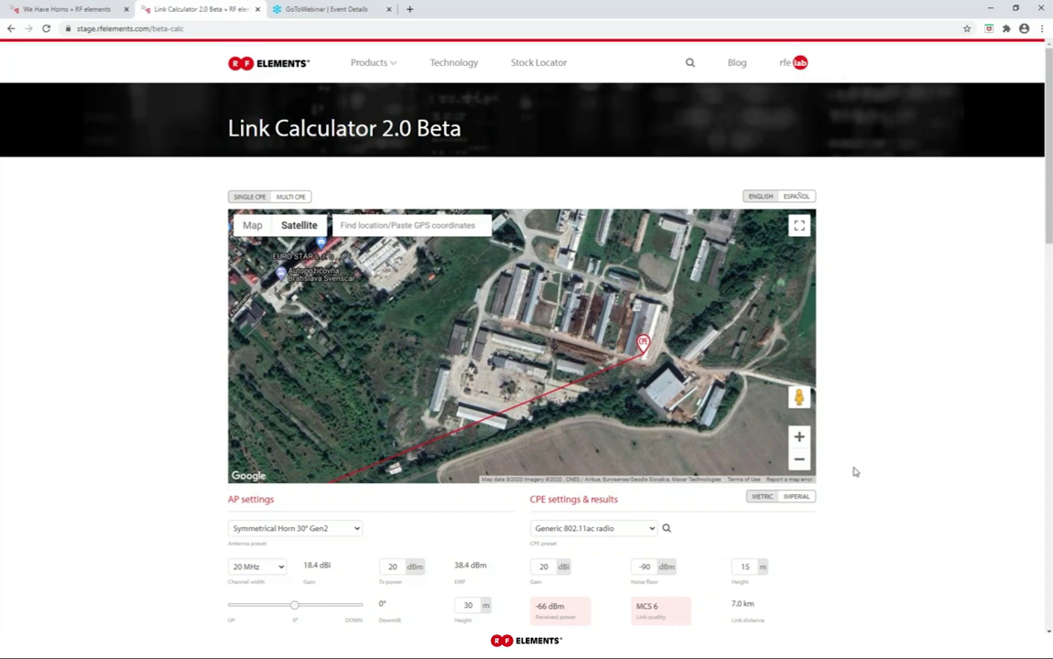
Show the whole AP–CPE link again and return to the standard map display.
click(798, 459)
click(798, 459)
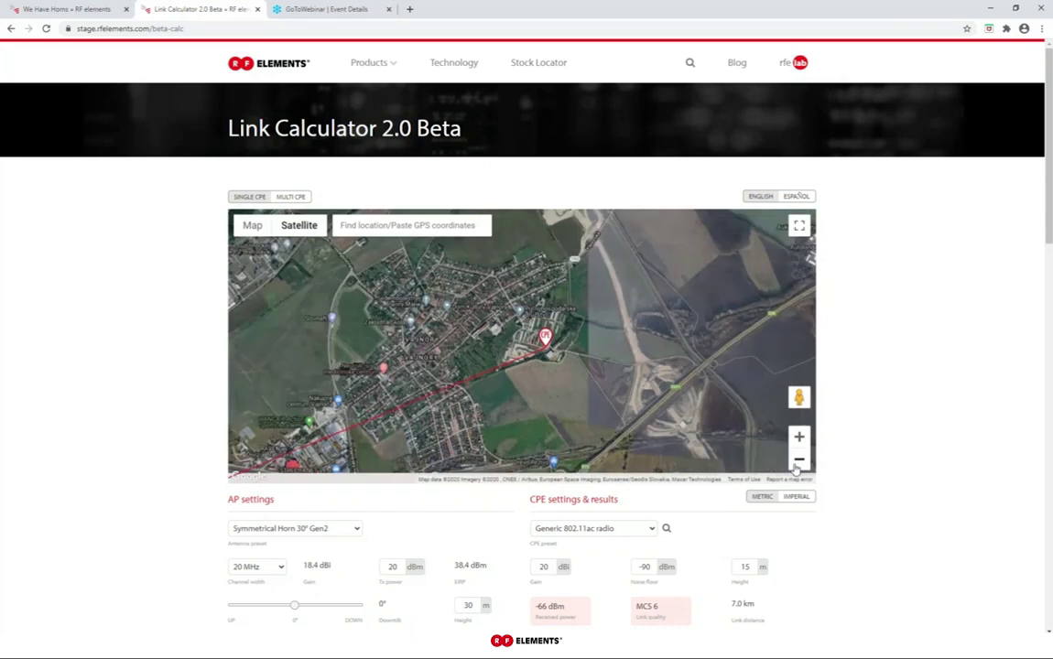
click(799, 460)
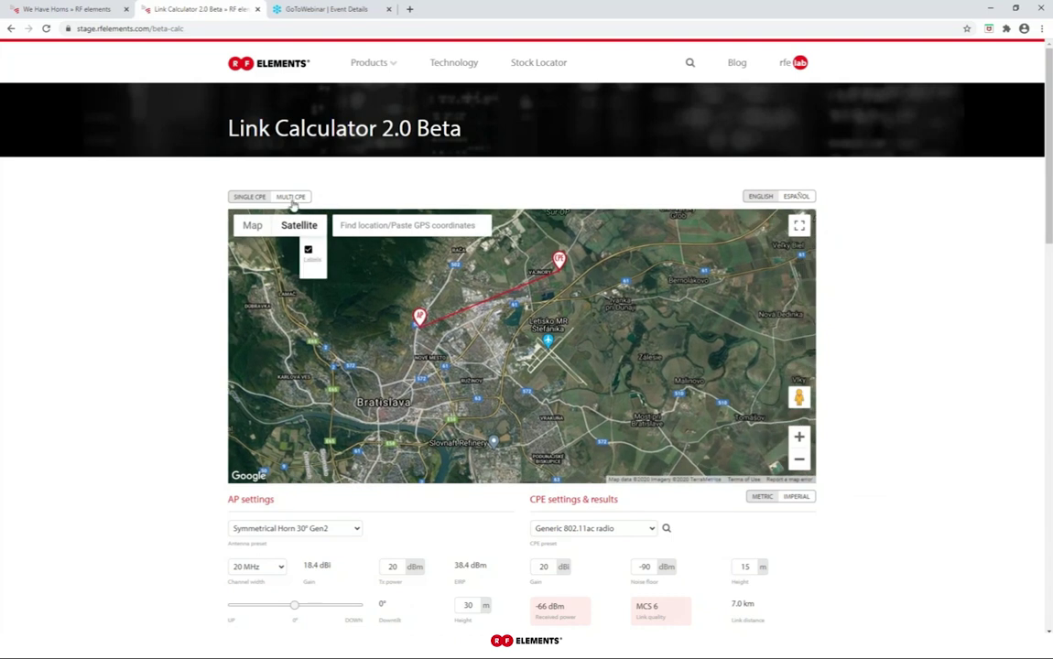
click(252, 226)
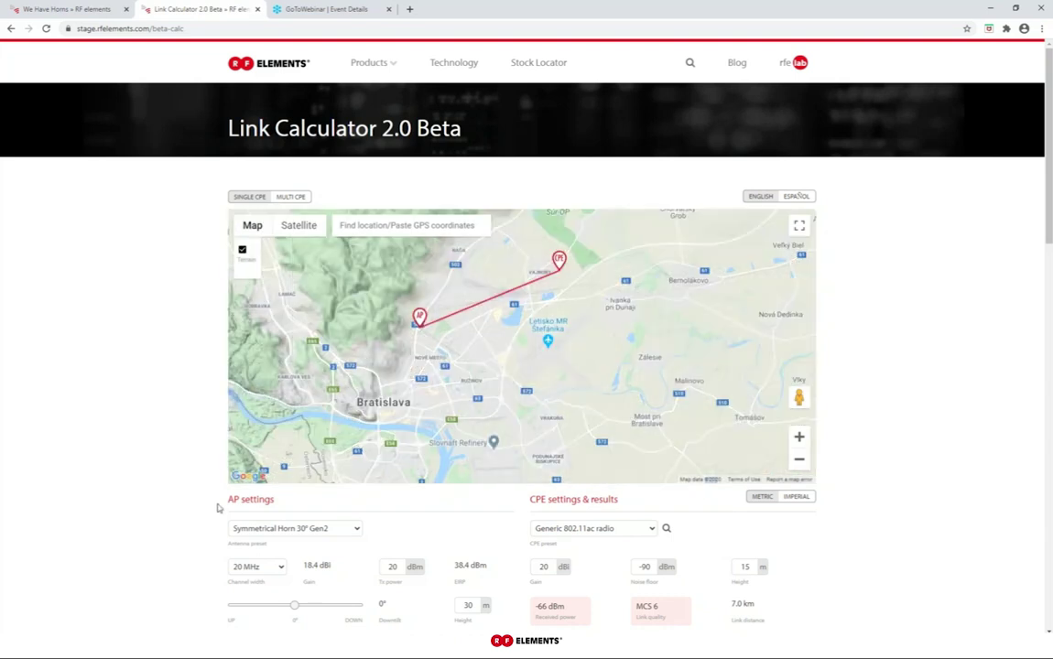
Examine the AP settings section and the antenna presets it offers, leaving Symmetrical Horn 30° Gen2 selected.
scroll(218, 508, down, 2)
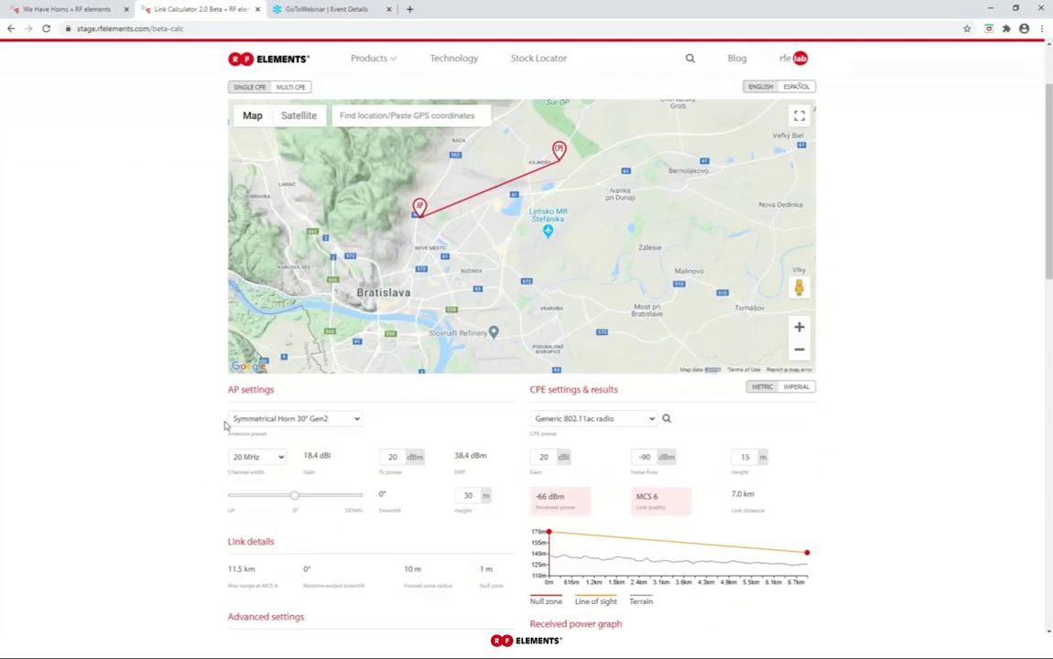
drag(230, 393, 294, 404)
click(191, 414)
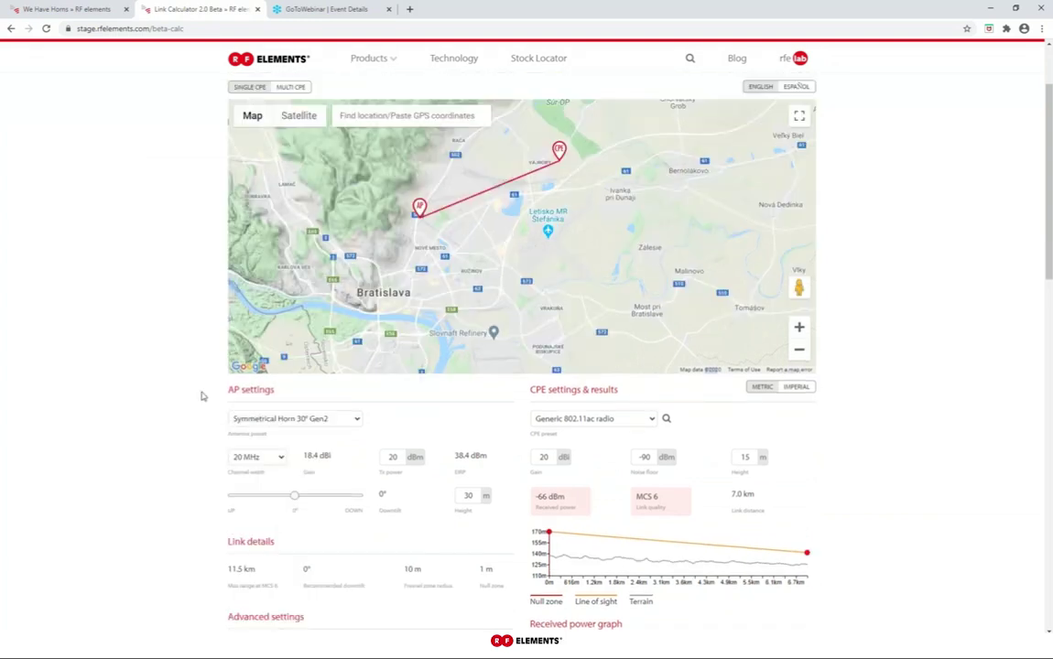
scroll(202, 395, down, 1)
click(337, 365)
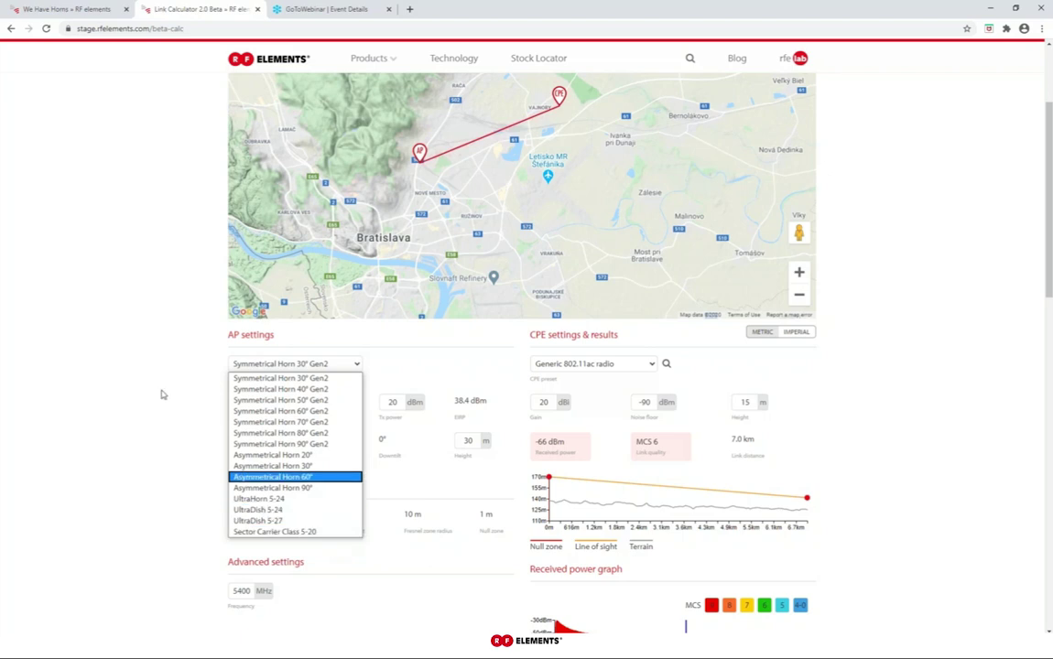
click(183, 366)
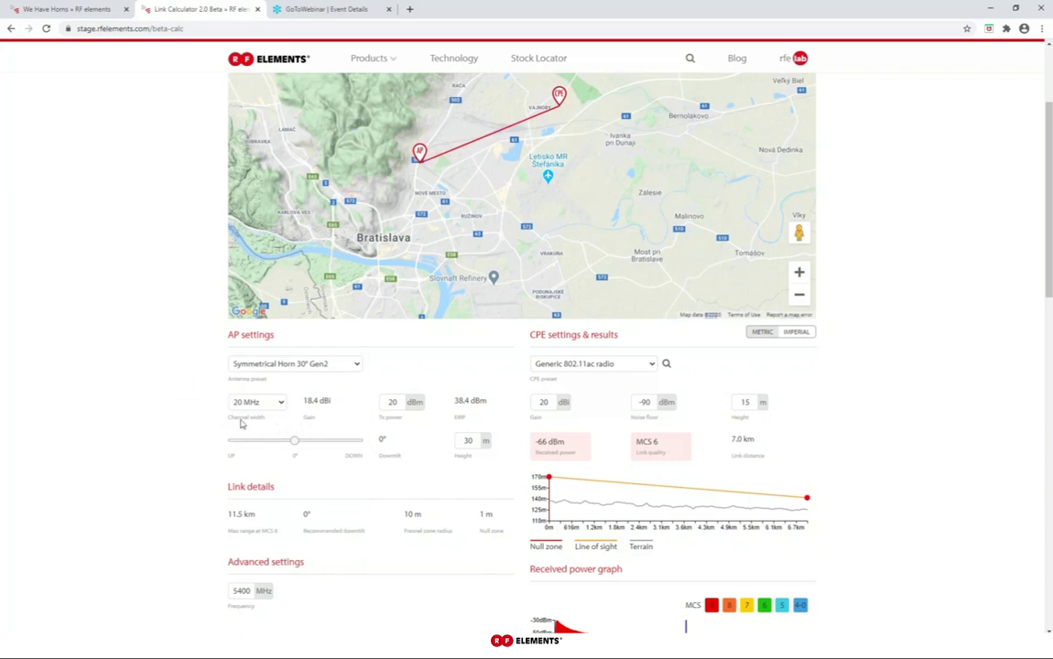
Review the AP channel width options, keeping 20 MHz, and examine the gain, Tx power, EIRP and height fields.
click(281, 407)
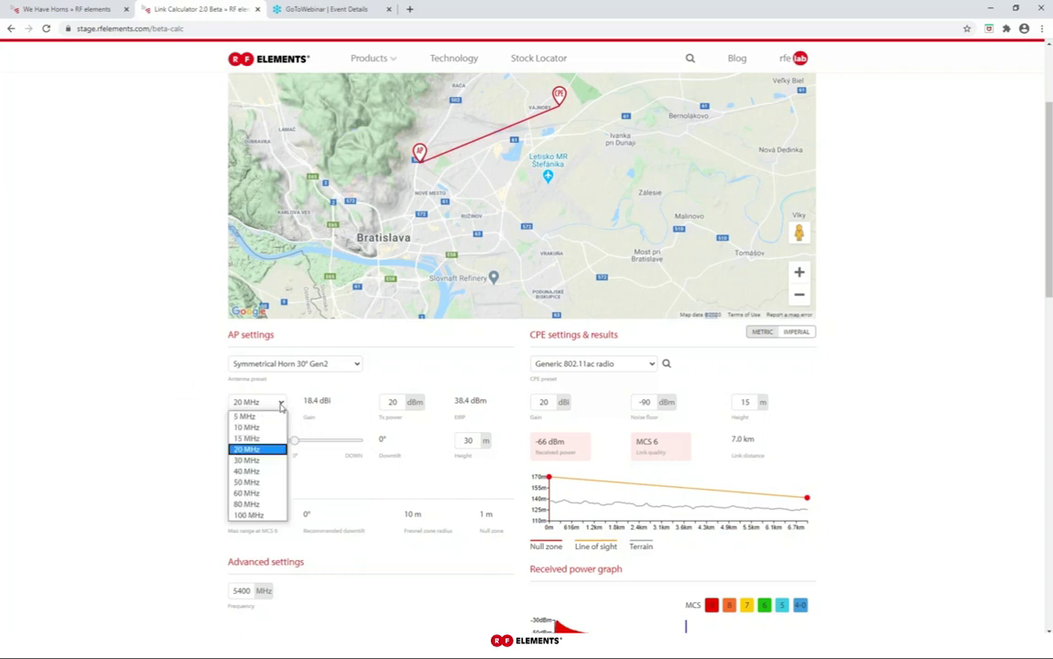
click(245, 448)
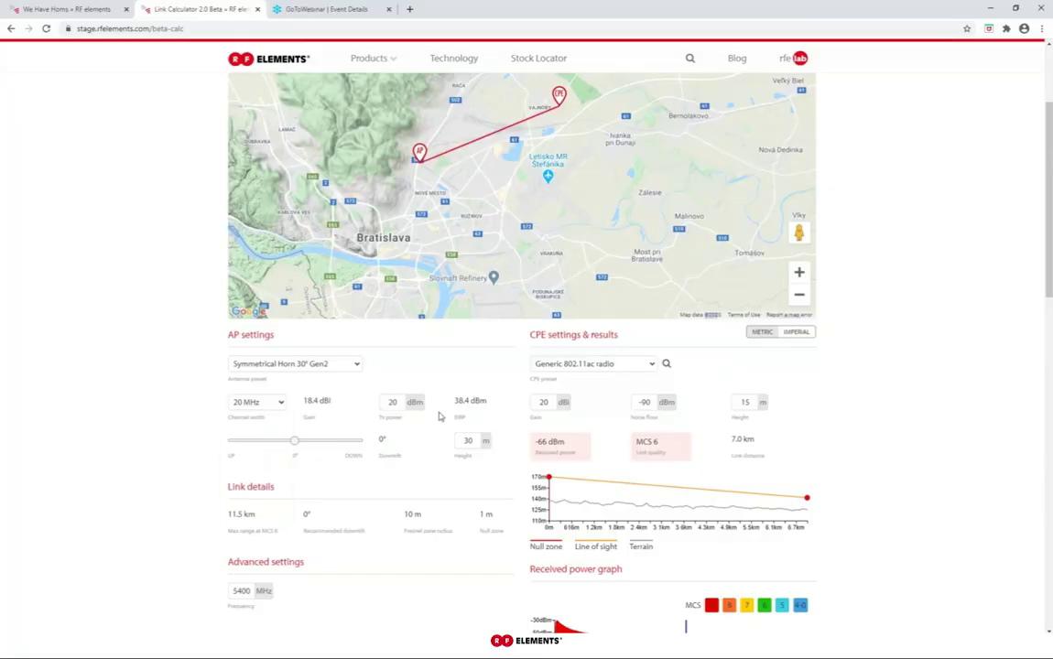
drag(343, 403, 289, 333)
click(371, 333)
double_click(403, 401)
drag(453, 401, 485, 403)
click(410, 360)
double_click(471, 442)
click(438, 450)
Browse the available radio presets in the CPE settings and keep Generic 802.11ac radio selected.
drag(532, 335, 639, 343)
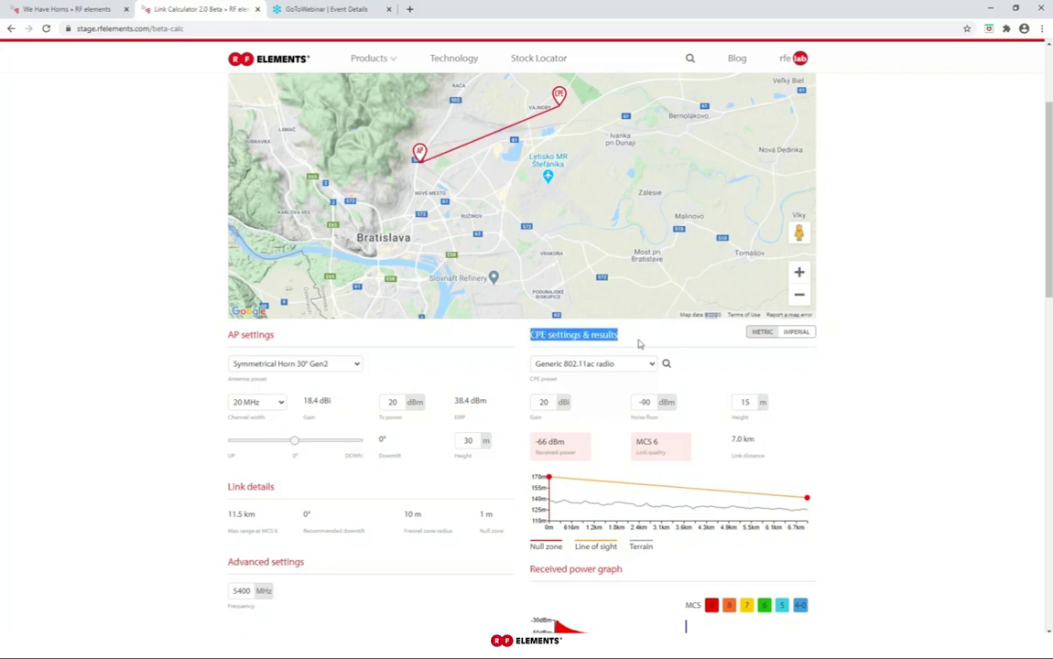
click(639, 343)
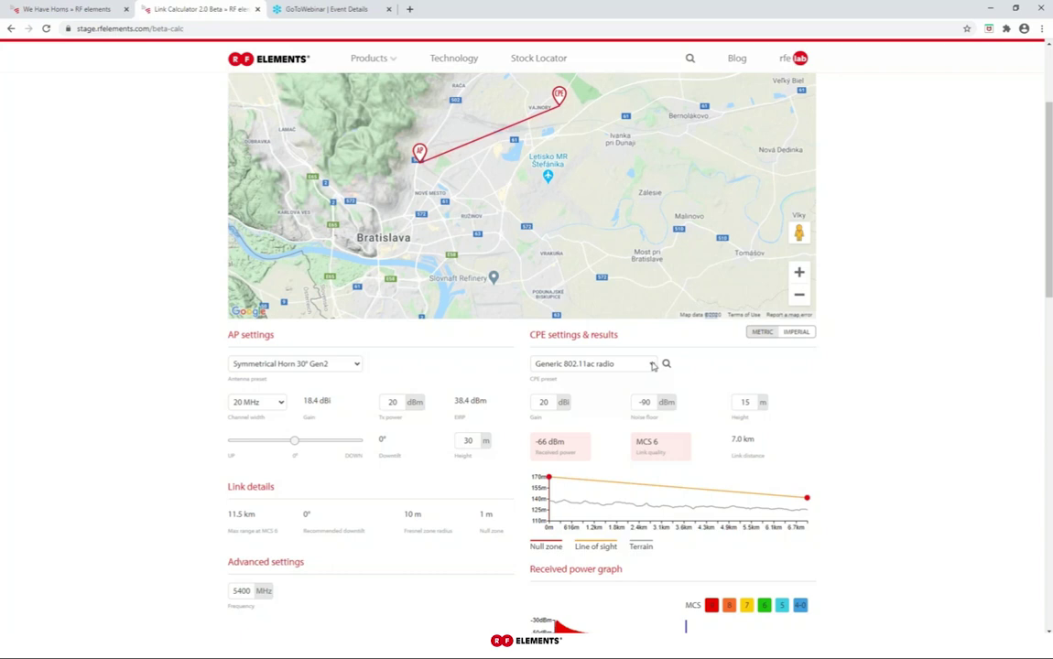
click(653, 364)
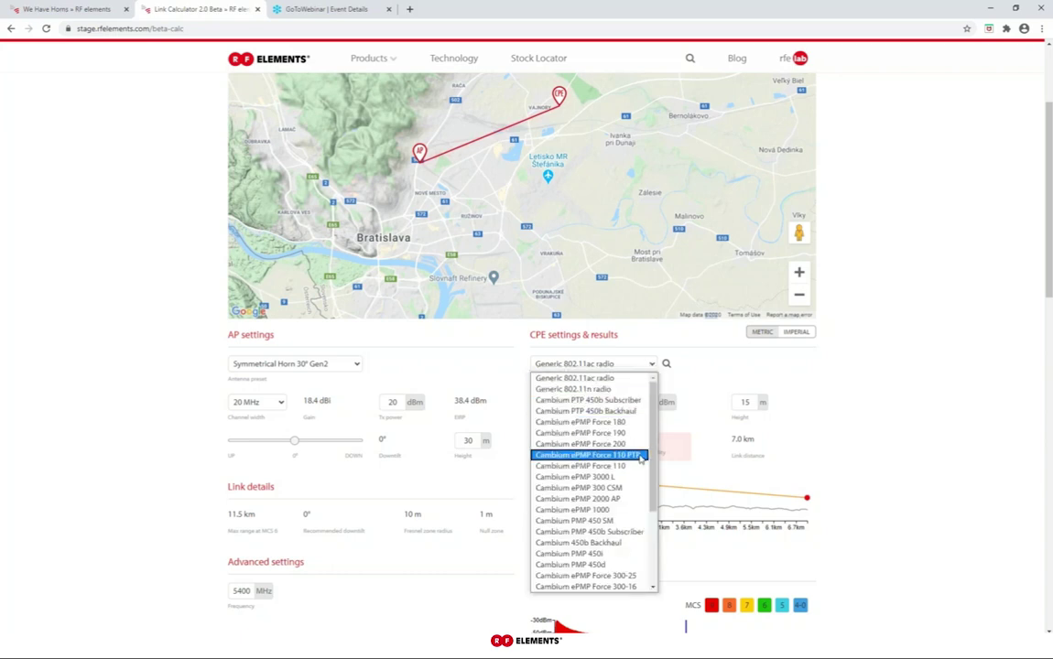
scroll(609, 495, down, 3)
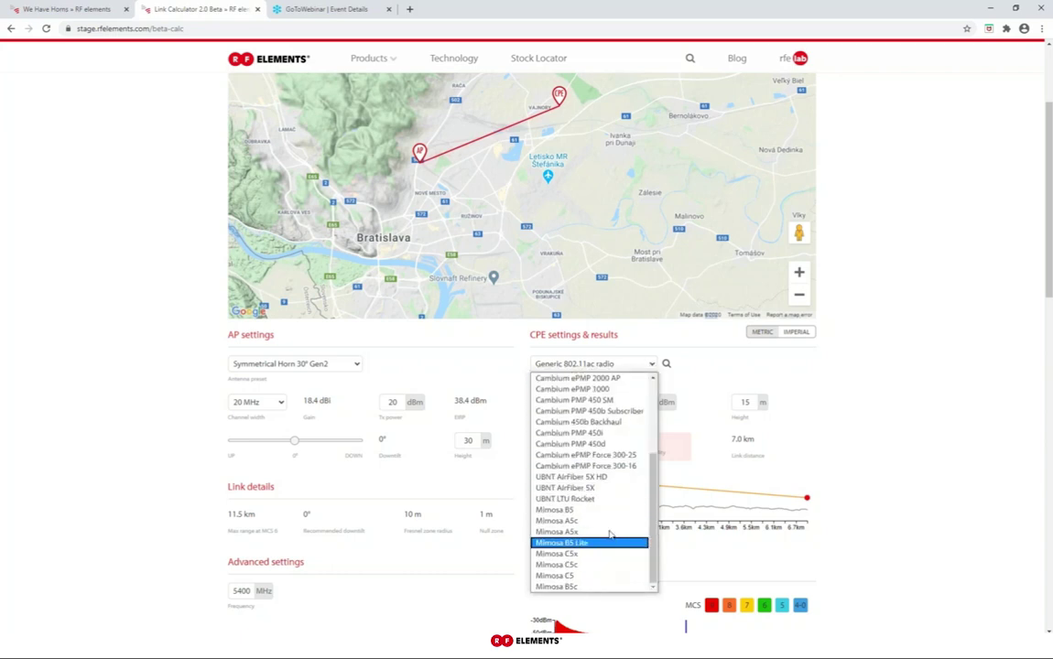
scroll(606, 445, up, 2)
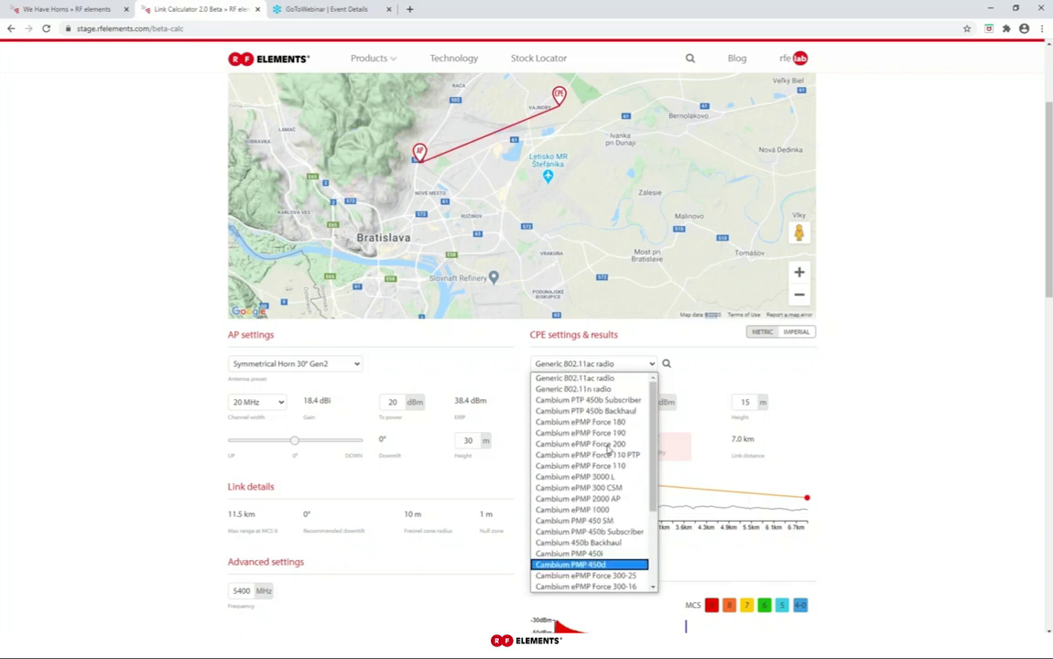
scroll(613, 470, down, 2)
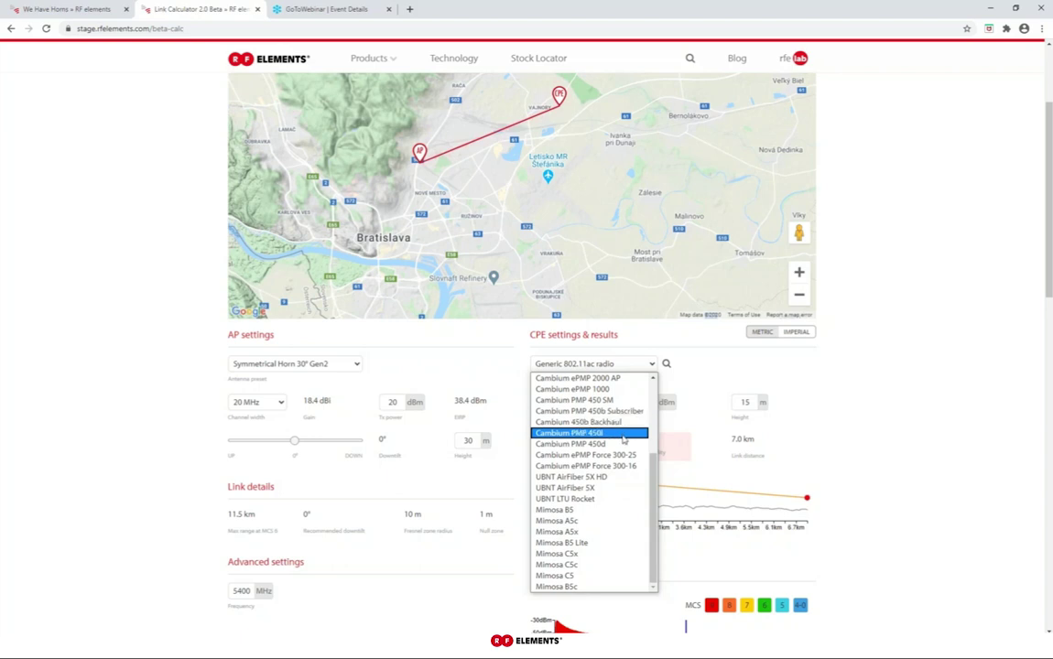
scroll(625, 443, up, 4)
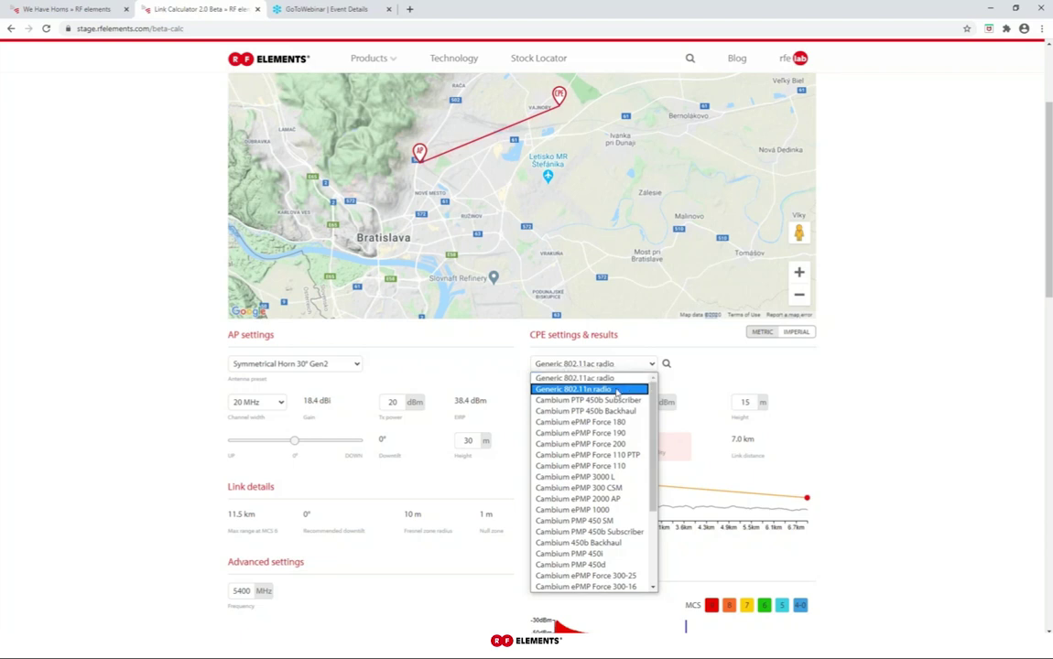
click(586, 377)
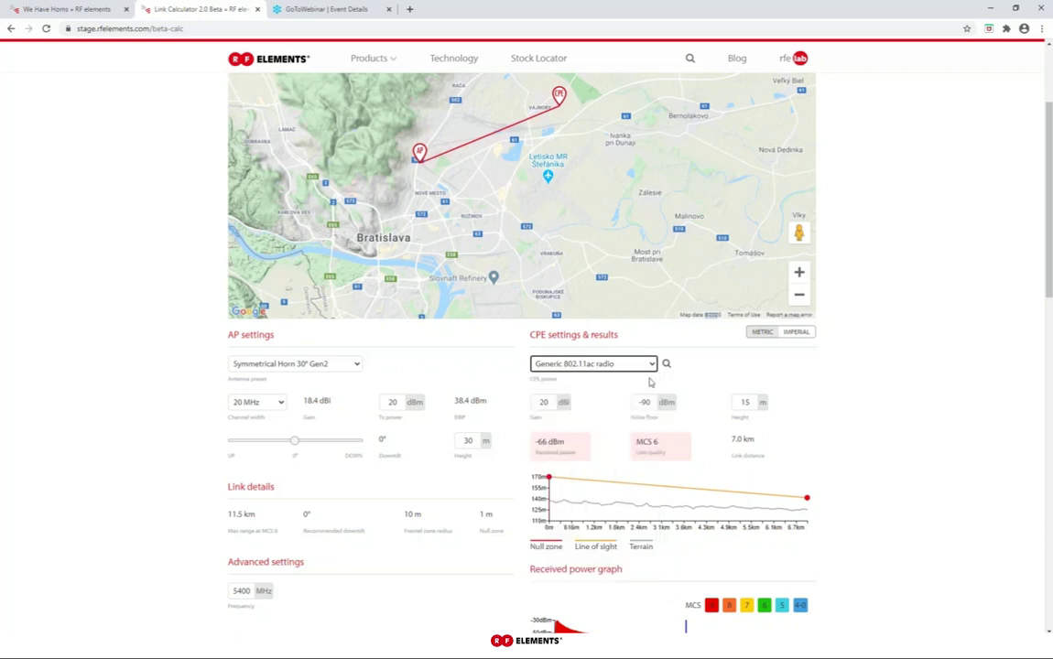
click(803, 384)
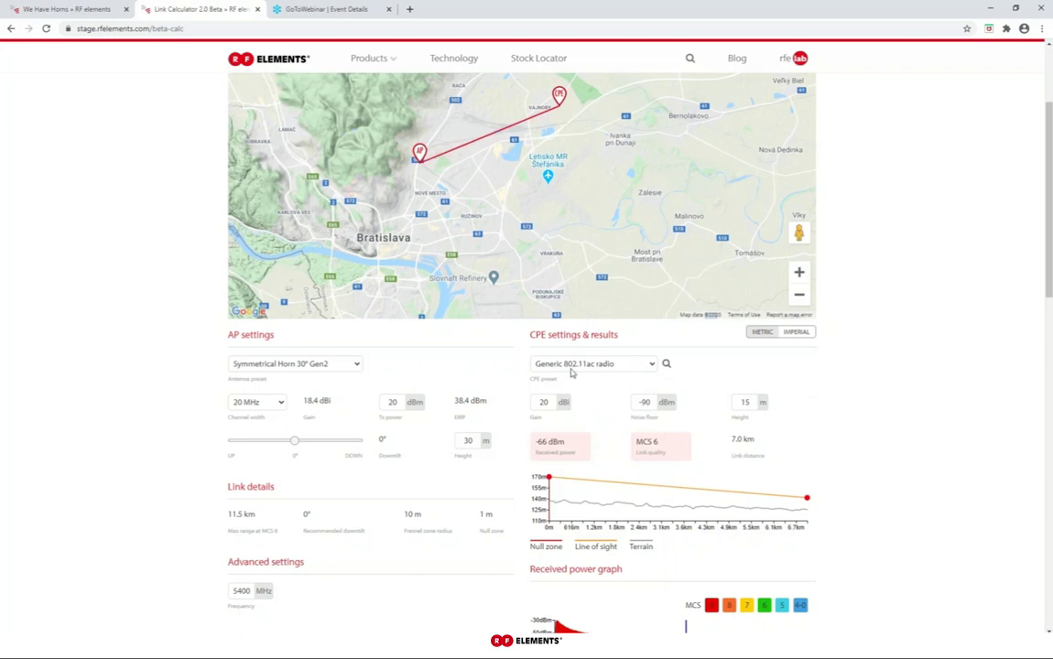
Set the CPE gain to 25 dBi and choose Cambium ePMP Force 300-25 as the CPE preset.
double_click(534, 402)
text(25)
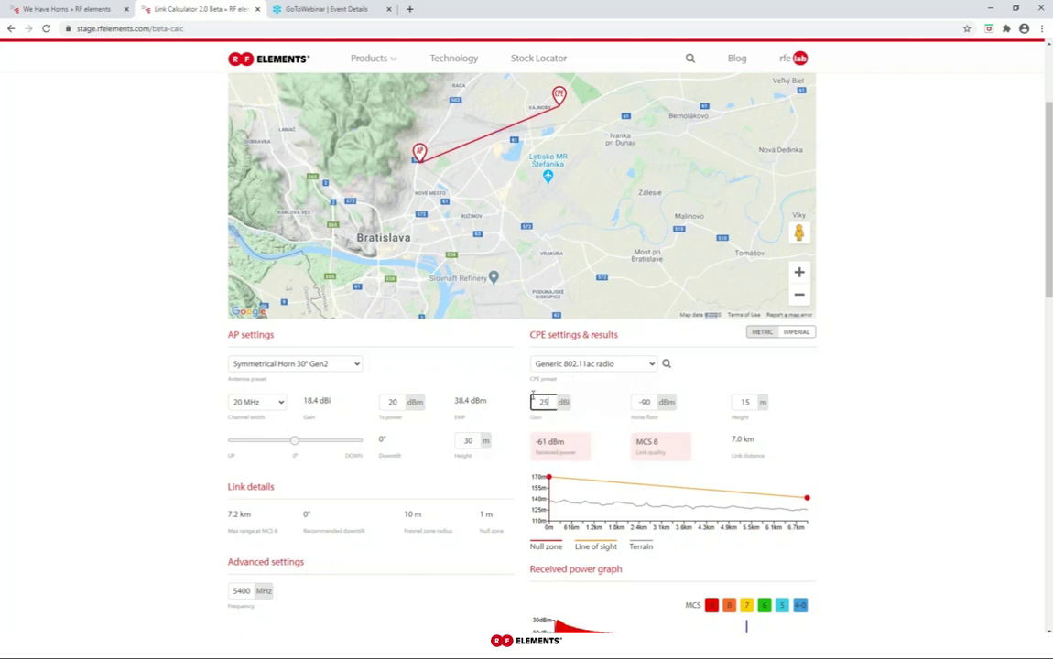
double_click(536, 402)
click(755, 355)
click(650, 365)
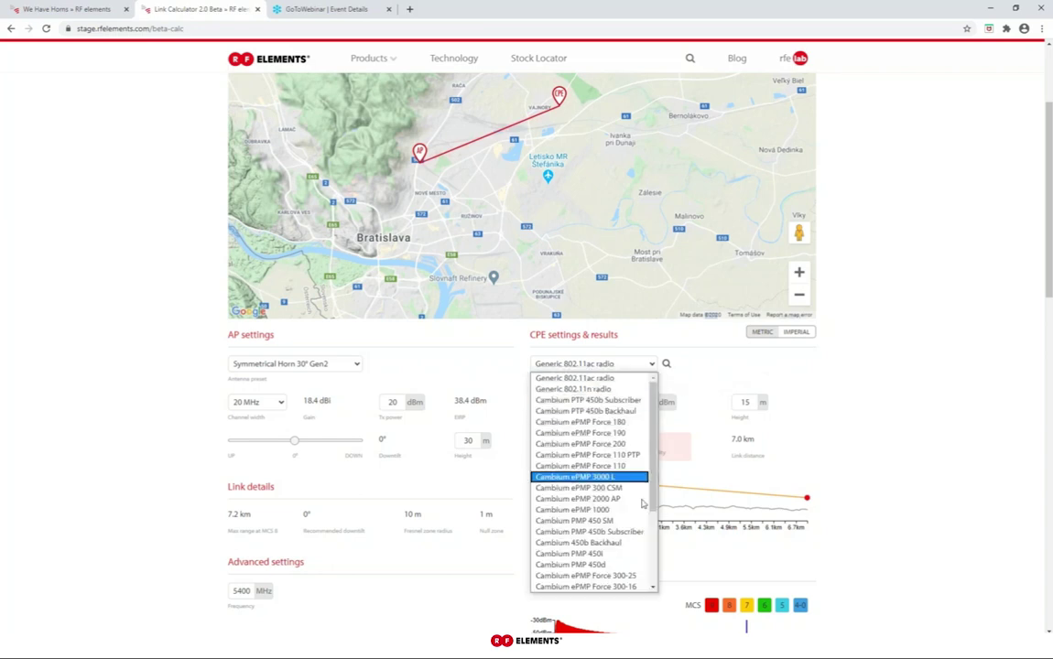
click(631, 577)
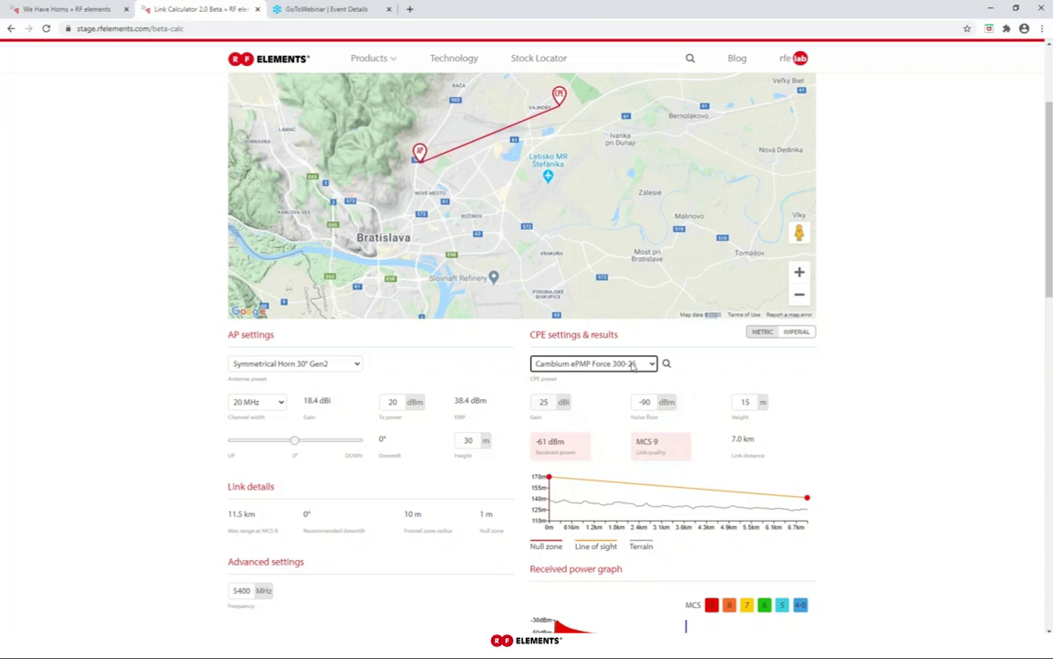
Examine the gain, noise floor and height fields in the CPE settings.
drag(570, 402, 531, 414)
click(723, 398)
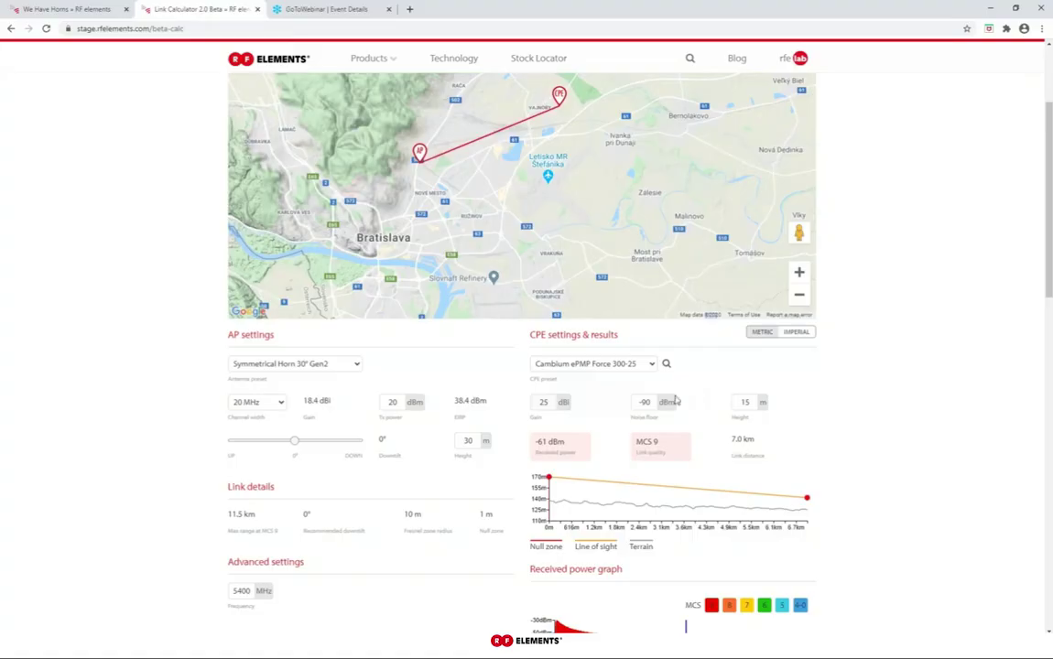
click(650, 403)
double_click(645, 402)
click(662, 406)
key(Tab)
double_click(746, 401)
click(788, 386)
Examine the CPE results for received power, link quality and link distance.
scroll(641, 370, down, 1)
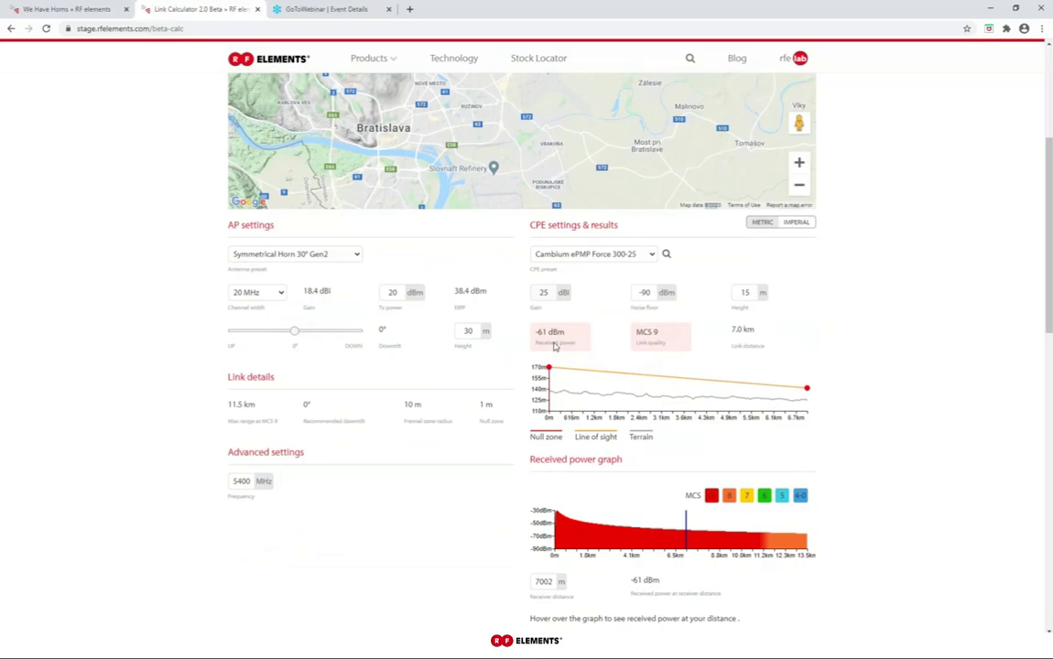
drag(538, 331, 564, 332)
click(638, 331)
drag(638, 332, 657, 332)
click(693, 348)
drag(730, 326, 761, 372)
click(691, 346)
Move the AP marker into the hills north of Bratislava, about 8.9 km from the CPE, and inspect the link quality.
scroll(779, 303, up, 1)
drag(423, 159, 383, 133)
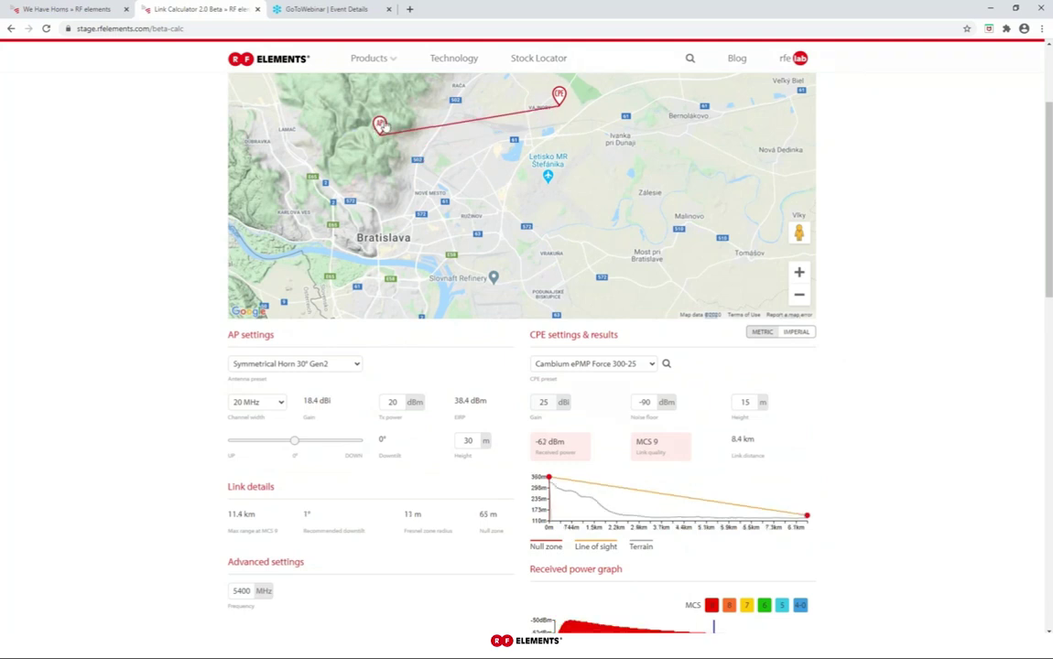
drag(379, 123, 368, 112)
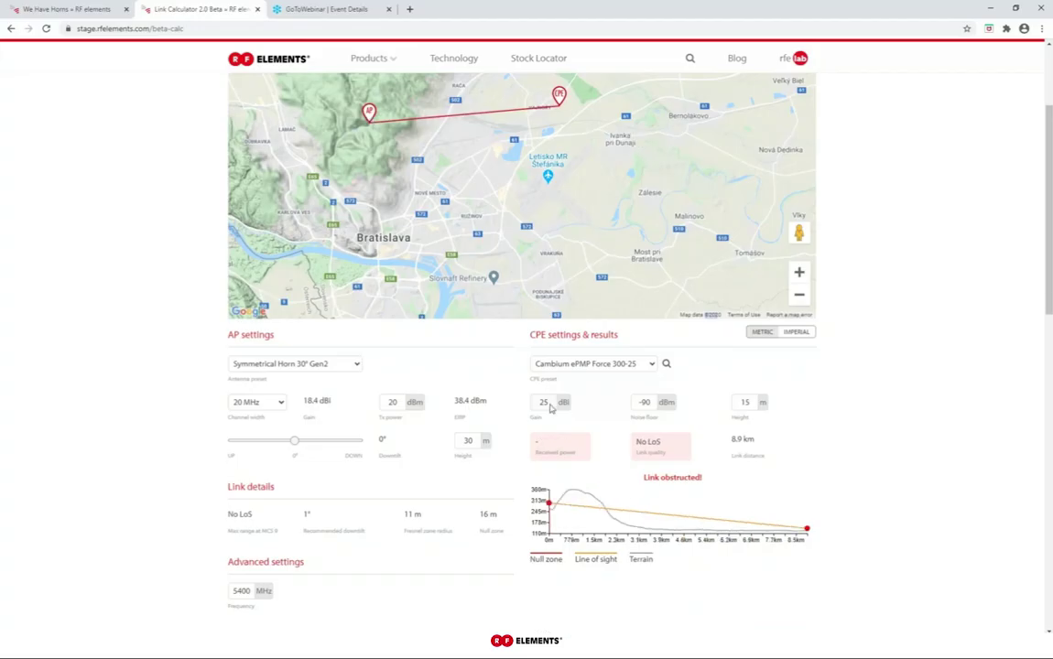
triple_click(675, 458)
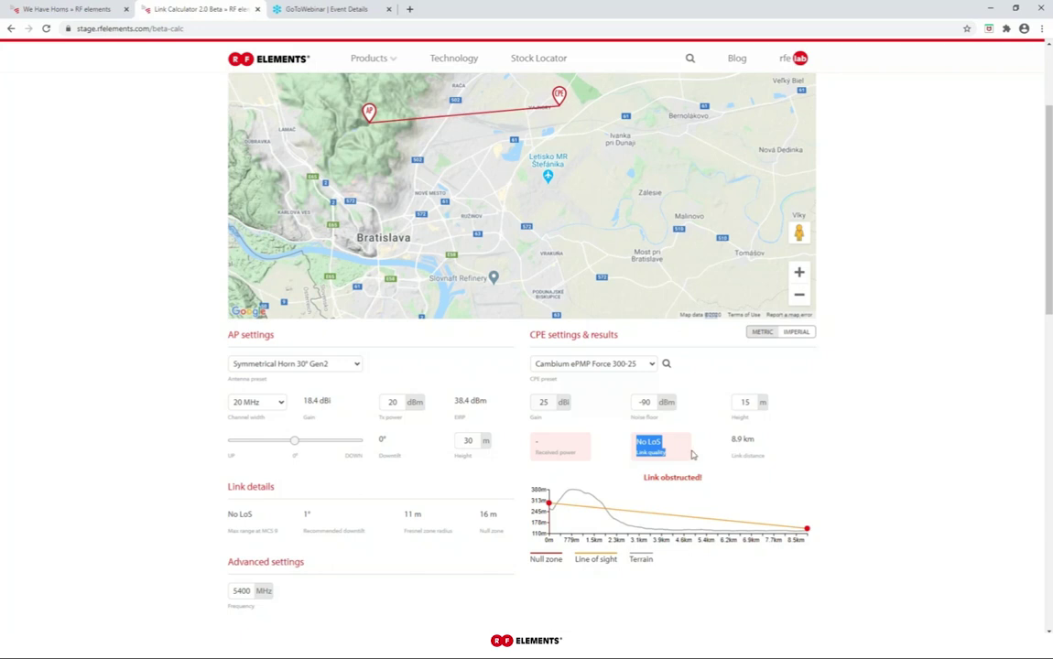
click(670, 452)
double_click(669, 451)
click(748, 491)
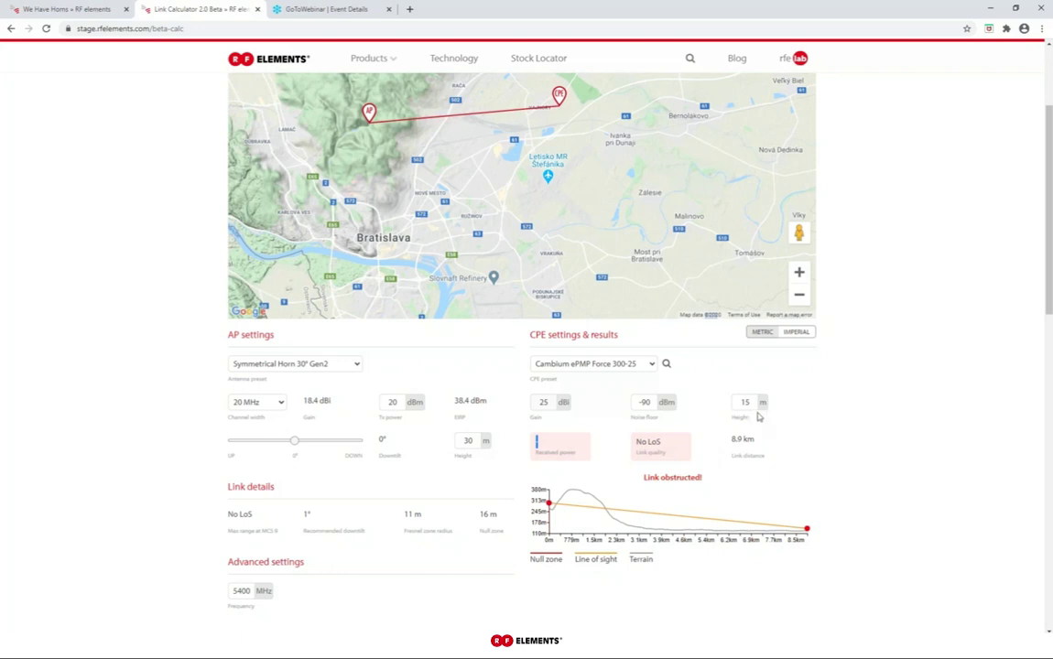
Move the AP marker out of the hills to about 7.5 km from the CPE and examine the received power graph.
drag(369, 114, 405, 155)
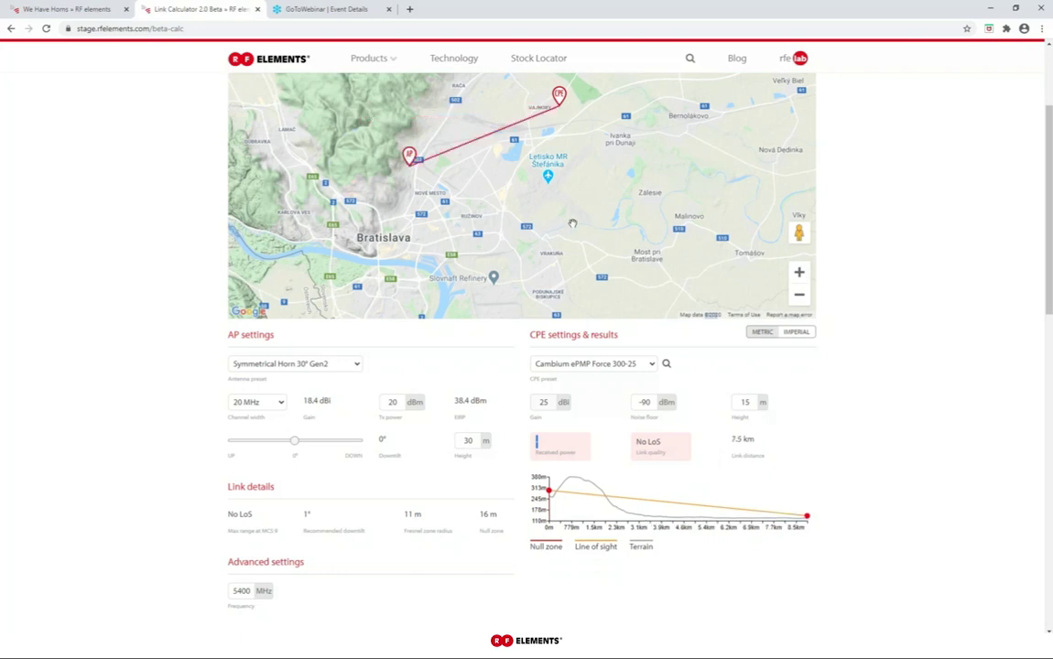
scroll(572, 225, down, 1)
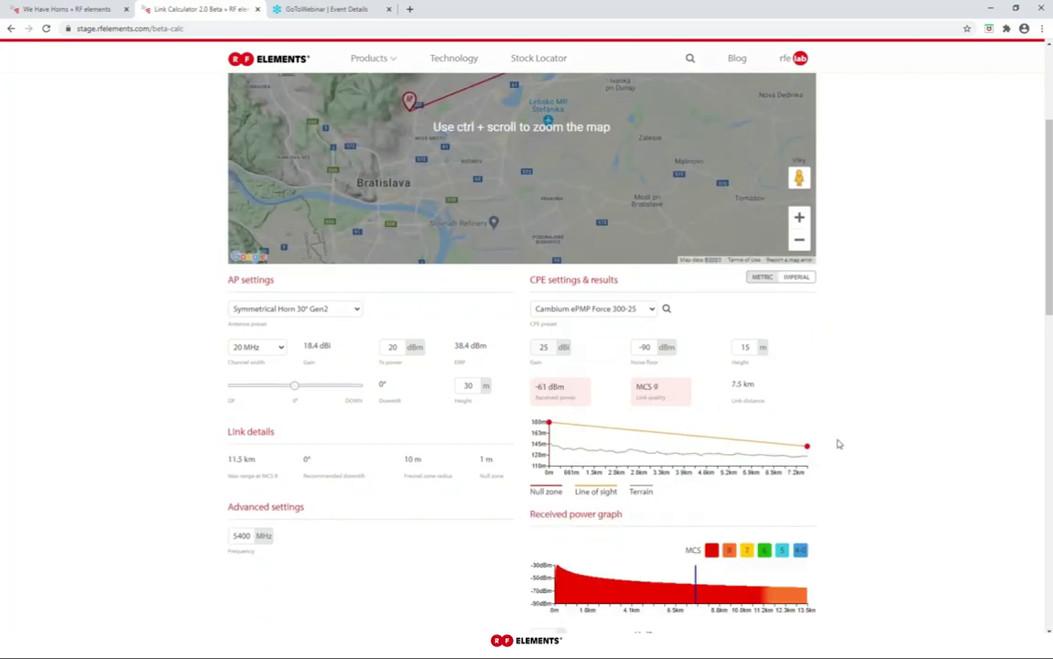
scroll(659, 339, down, 1)
mouse_move(569, 455)
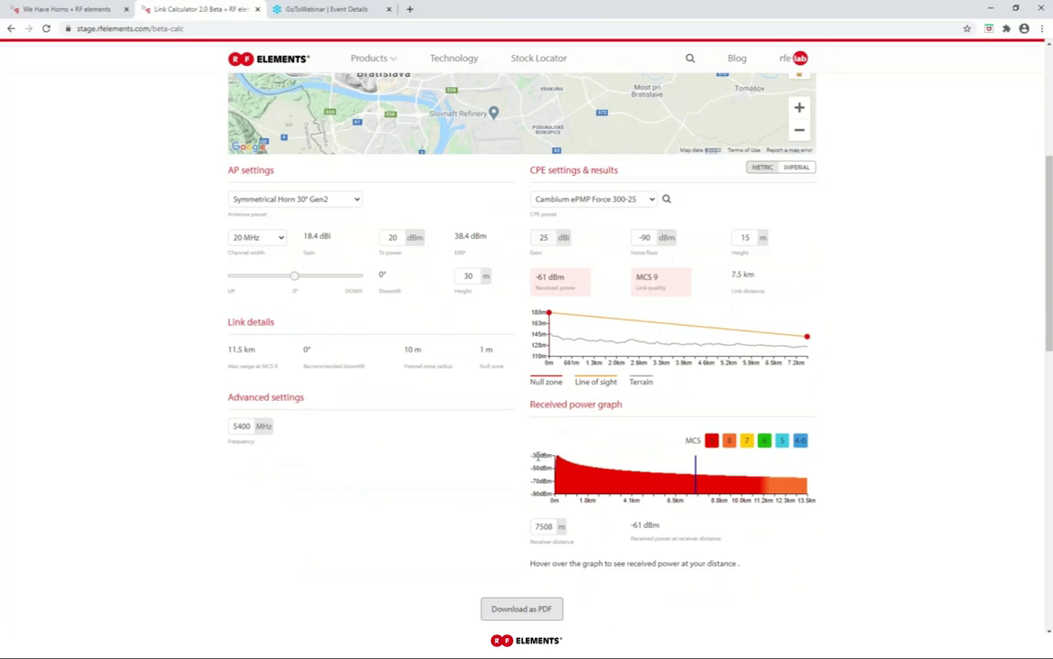
scroll(494, 384, down, 1)
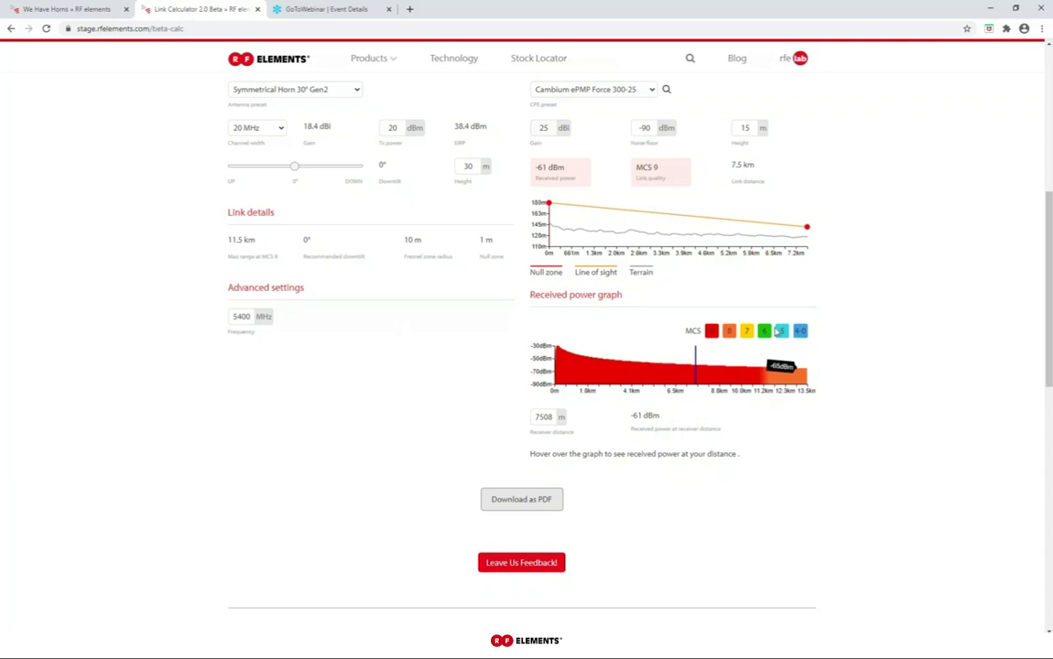
Check the maximum range at MCS 9 in the link details and set the frequency to 5800 MHz.
scroll(854, 354, up, 2)
scroll(855, 354, up, 1)
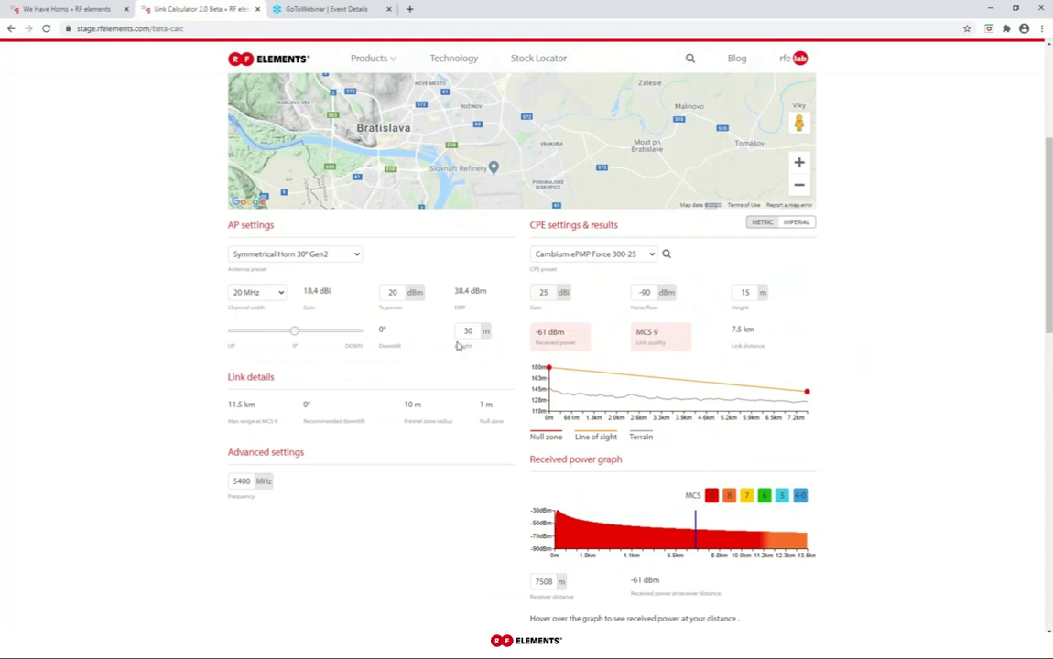
drag(230, 404, 272, 423)
click(214, 422)
scroll(245, 426, down, 1)
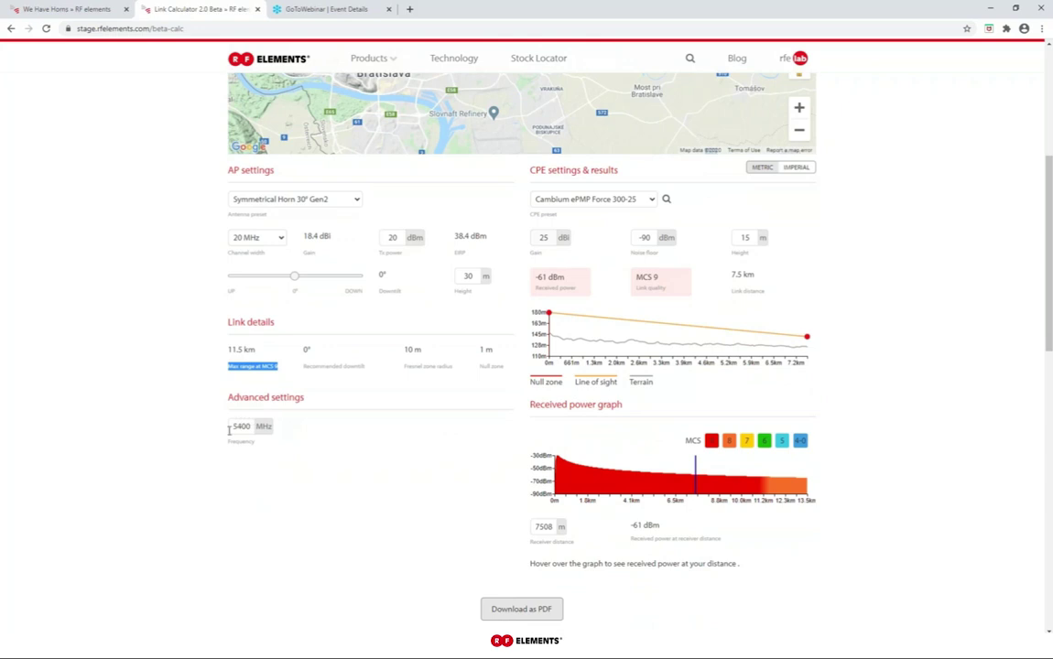
drag(236, 426, 249, 425)
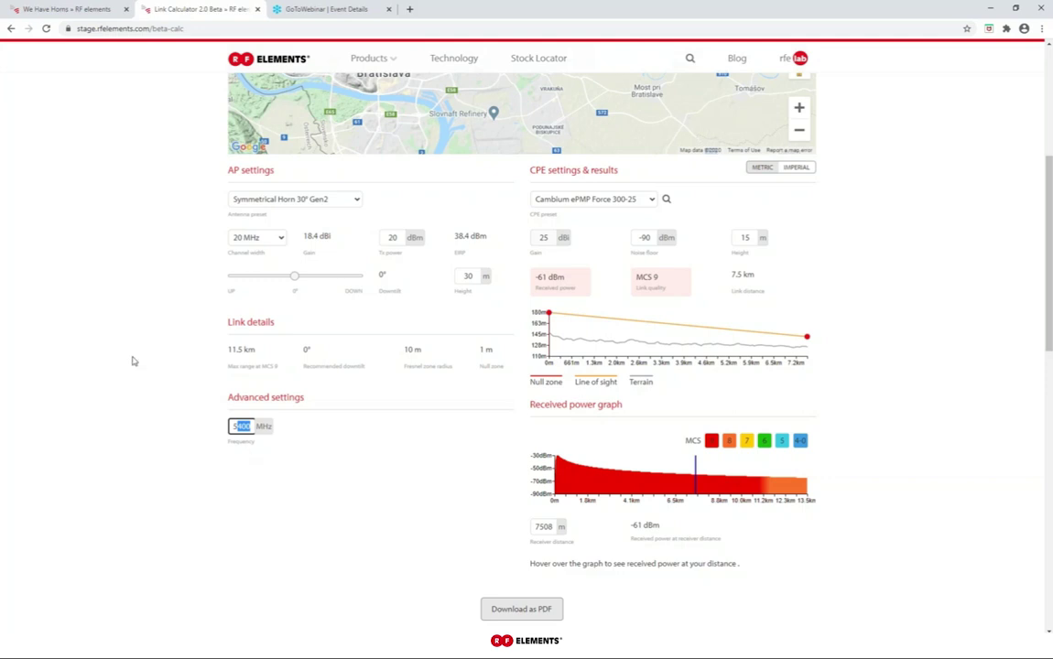
text(800)
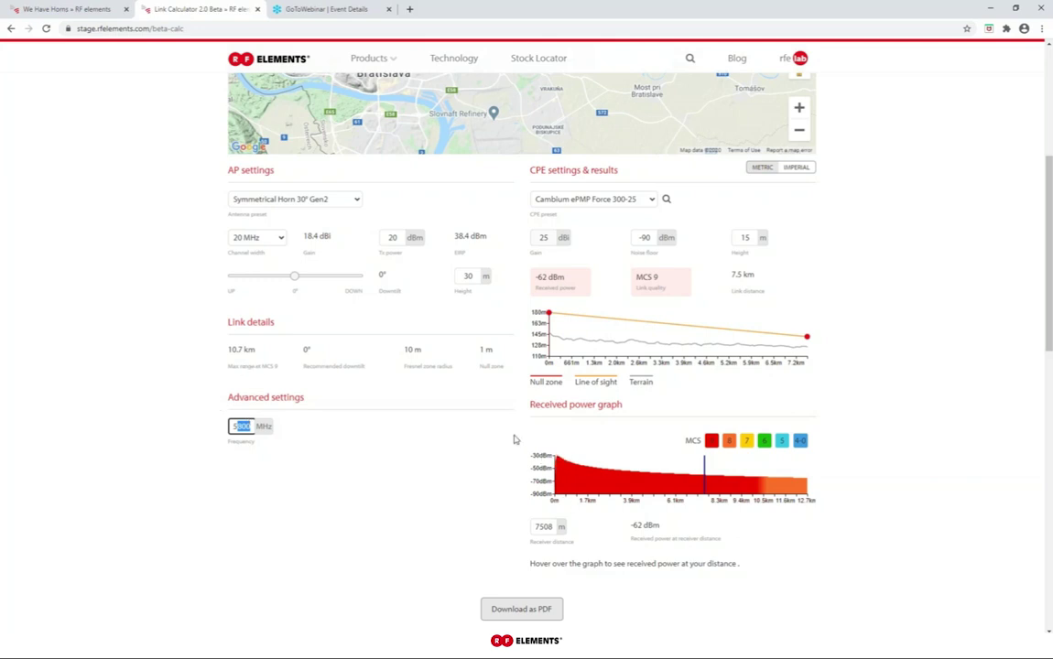
Review the rest of the calculator page, including the PDF download option and the full tutorial video.
scroll(518, 454, down, 2)
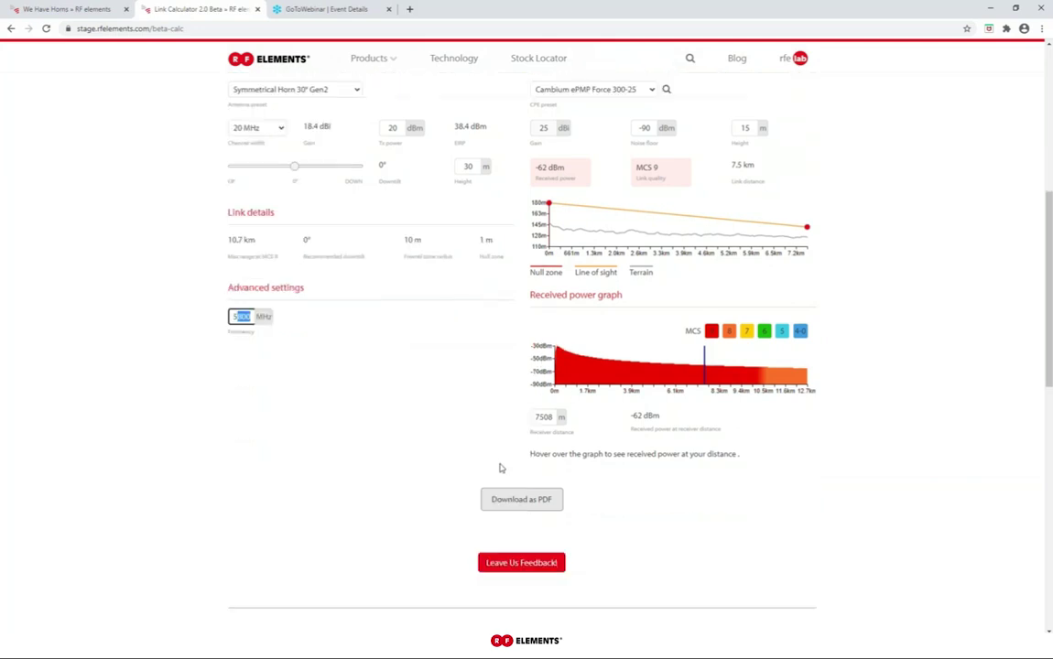
scroll(494, 366, up, 4)
scroll(497, 365, down, 5)
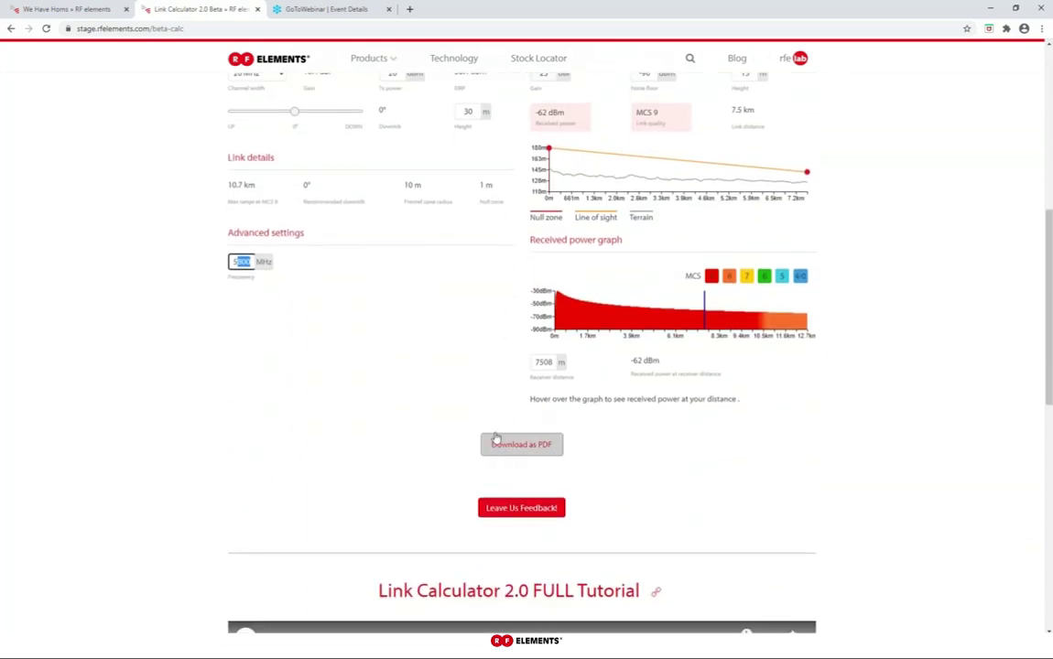
scroll(504, 444, down, 2)
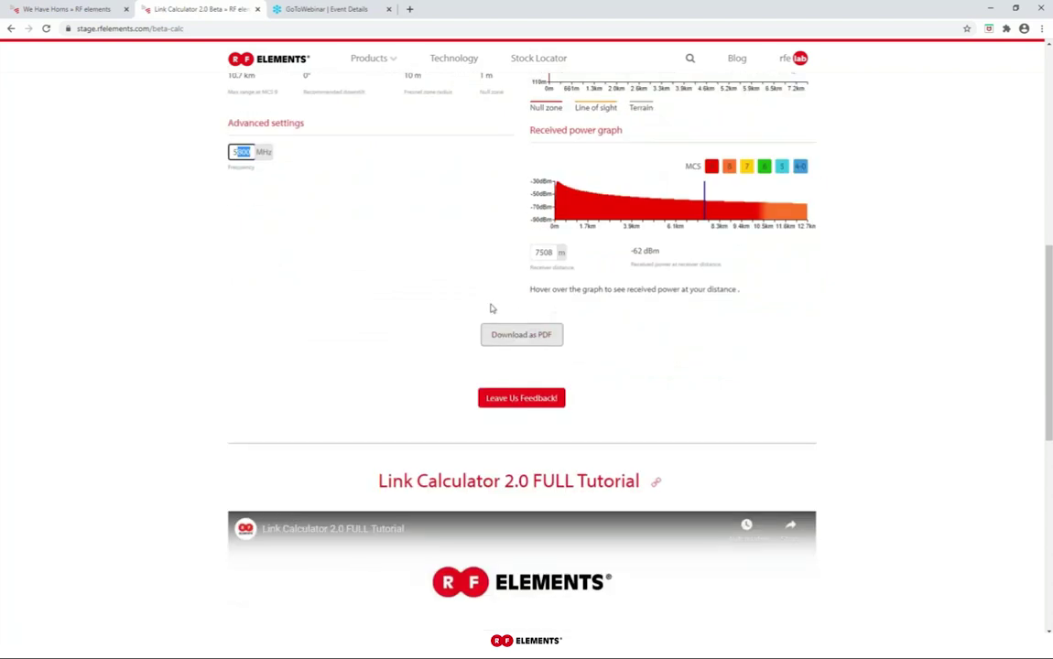
scroll(436, 341, up, 4)
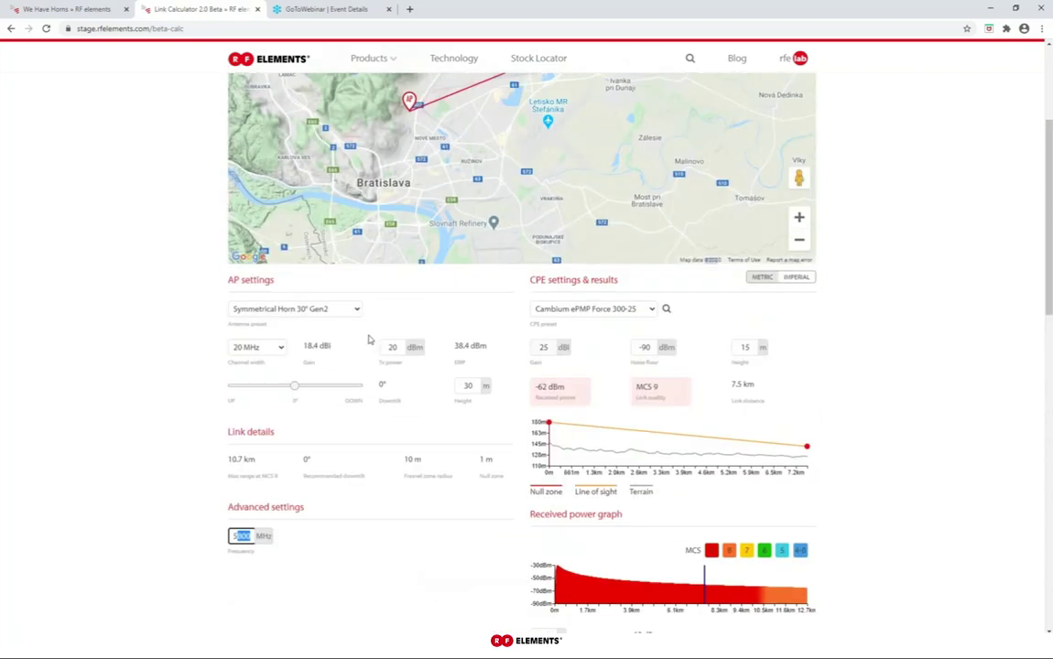
scroll(366, 341, down, 8)
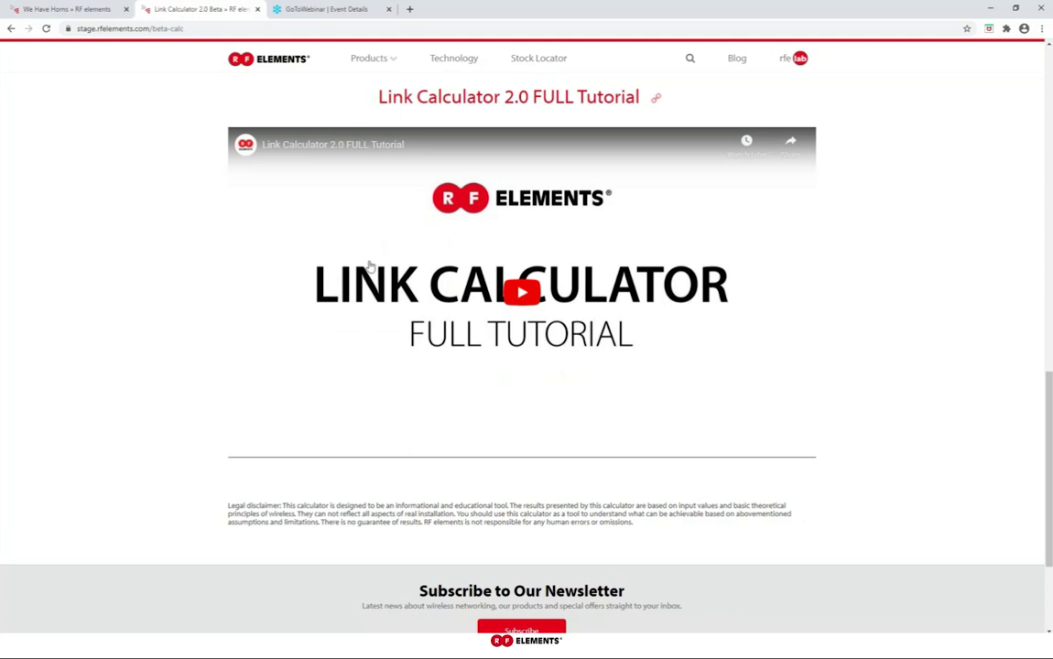
scroll(187, 299, up, 10)
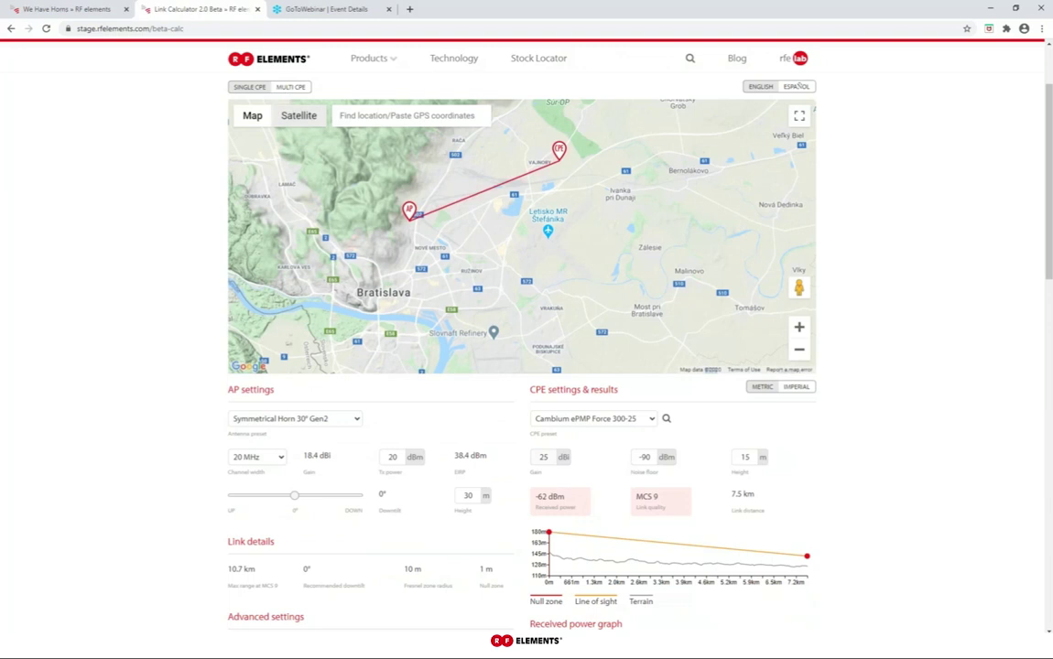
scroll(188, 263, up, 2)
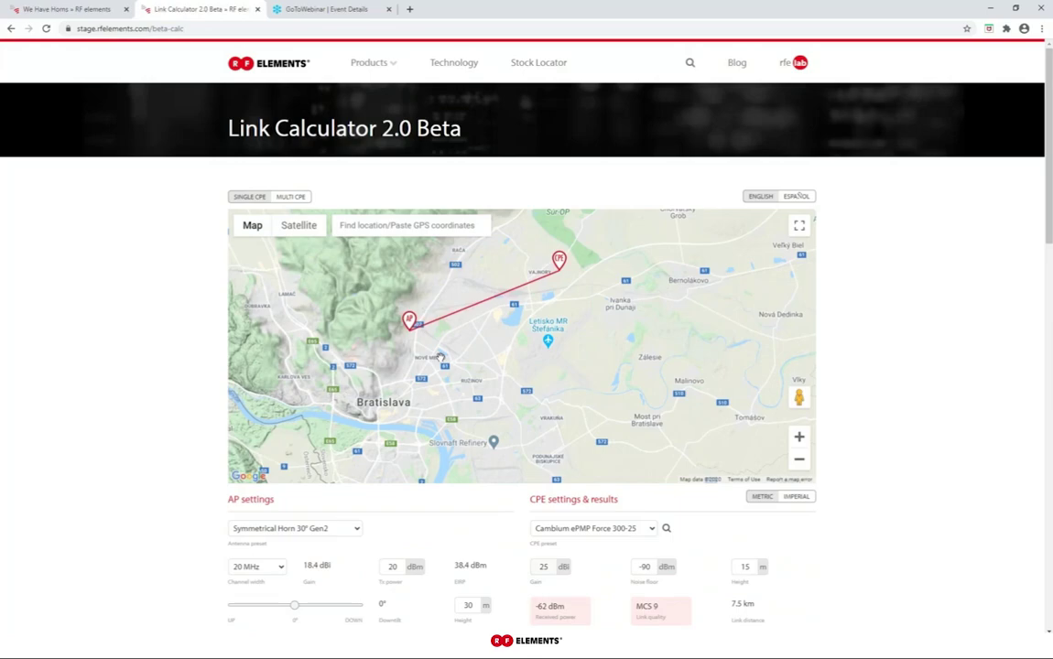
Switch to Multi CPE mode and place the AP, CPE 1 and the coverage sector, heading 101° toward Zálesie.
click(301, 202)
drag(409, 324, 404, 282)
mouse_move(560, 273)
mouse_down()
mouse_move(573, 302)
mouse_move(632, 330)
mouse_up()
drag(561, 264, 557, 302)
drag(634, 337, 634, 338)
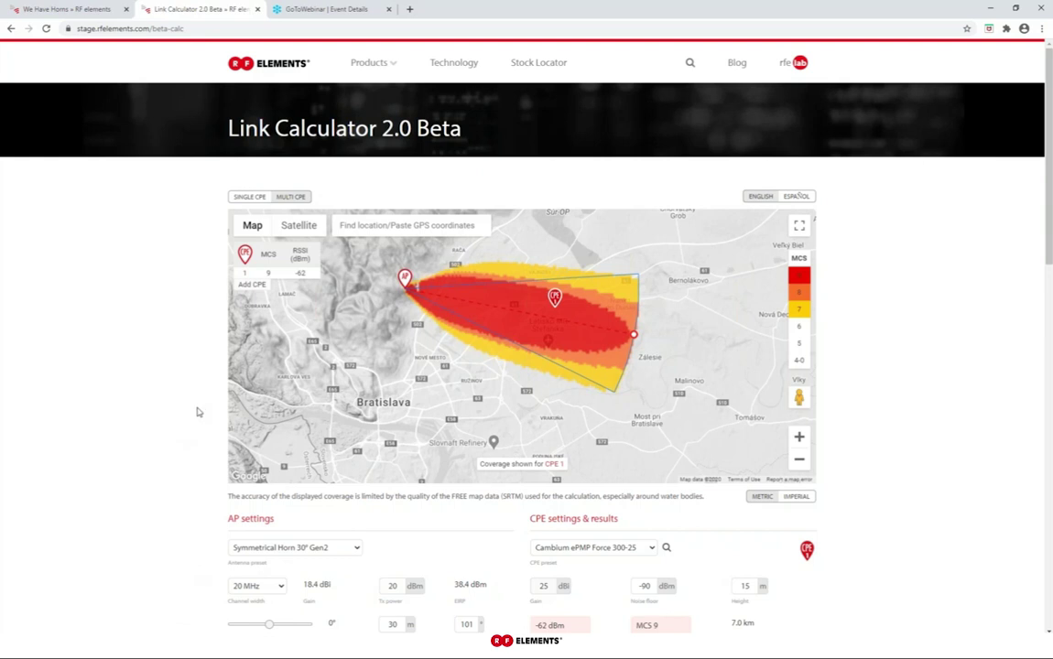
Move CPE 1 to the northern edge of the coverage sector, about 9.8 km from the AP, and check its link quality.
scroll(195, 387, down, 2)
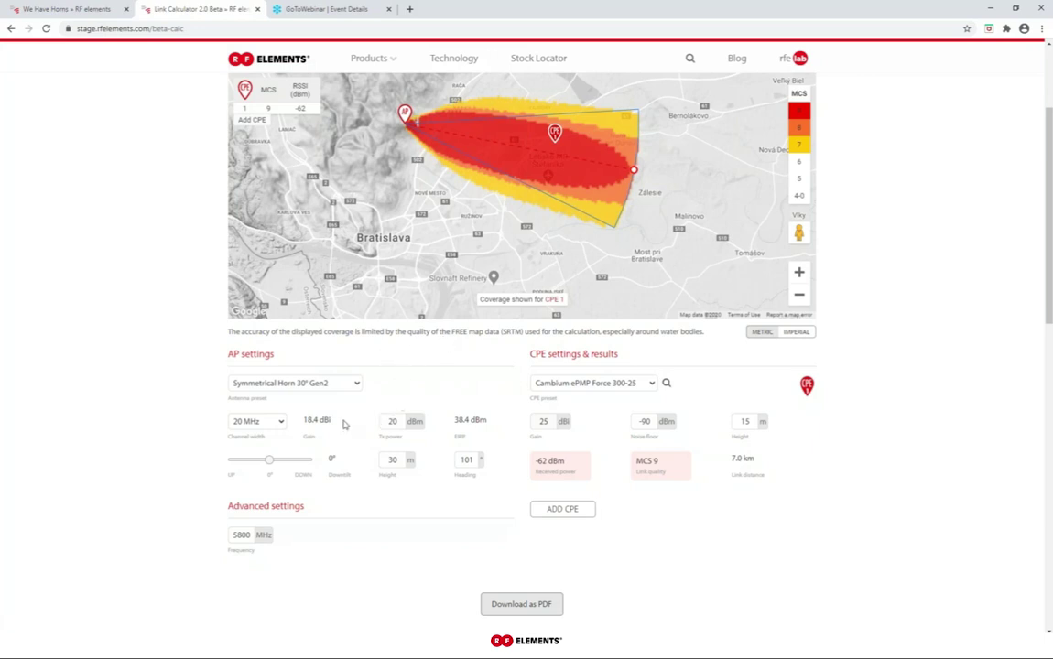
scroll(311, 419, up, 2)
scroll(311, 418, down, 1)
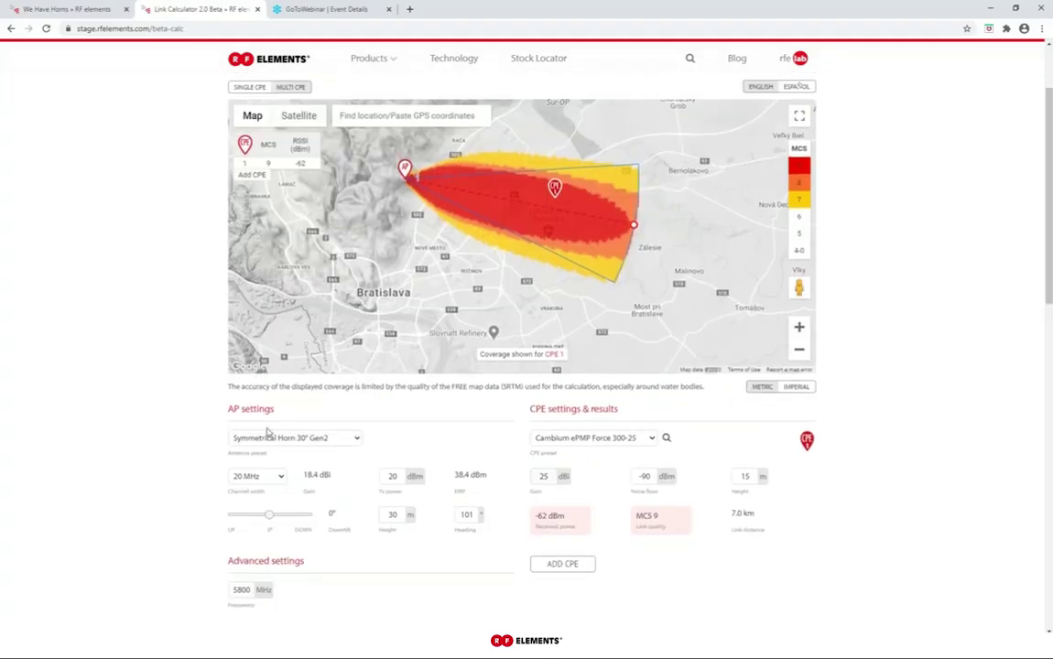
mouse_move(562, 201)
mouse_down()
mouse_move(611, 188)
mouse_move(615, 166)
mouse_up()
drag(637, 519, 666, 532)
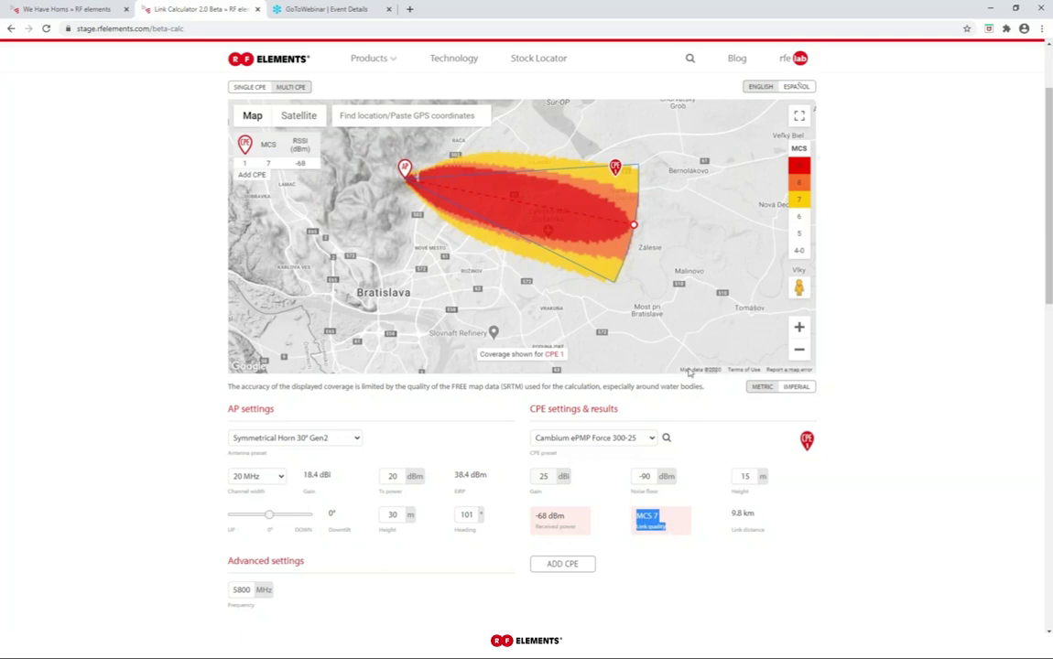
click(853, 212)
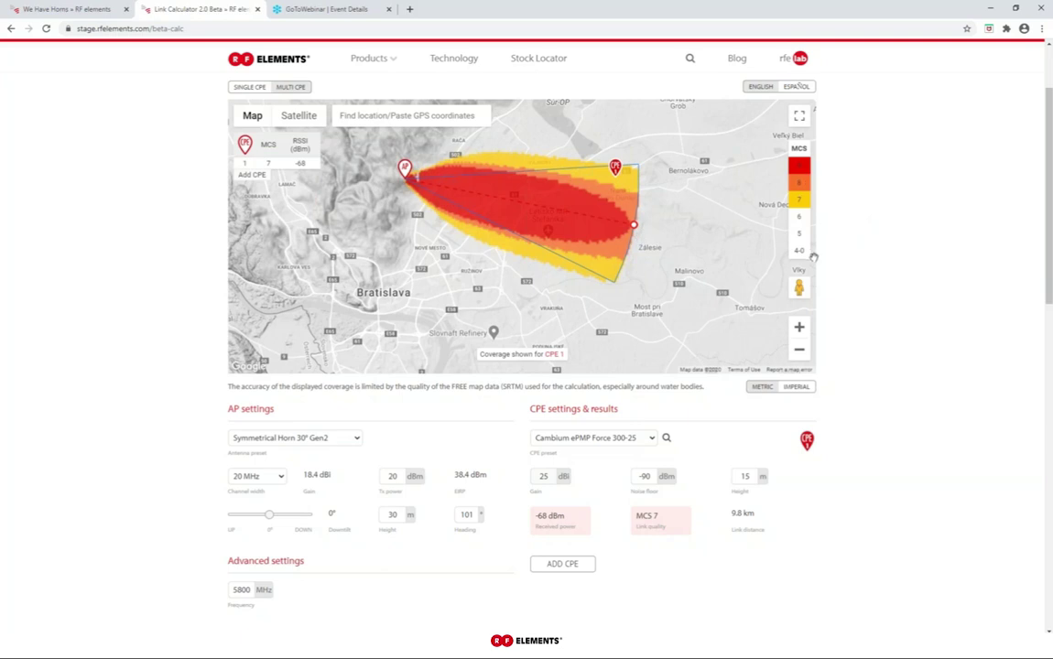
Add MCS 6, 5 and 4-0 to the coverage displayed on the map.
click(799, 217)
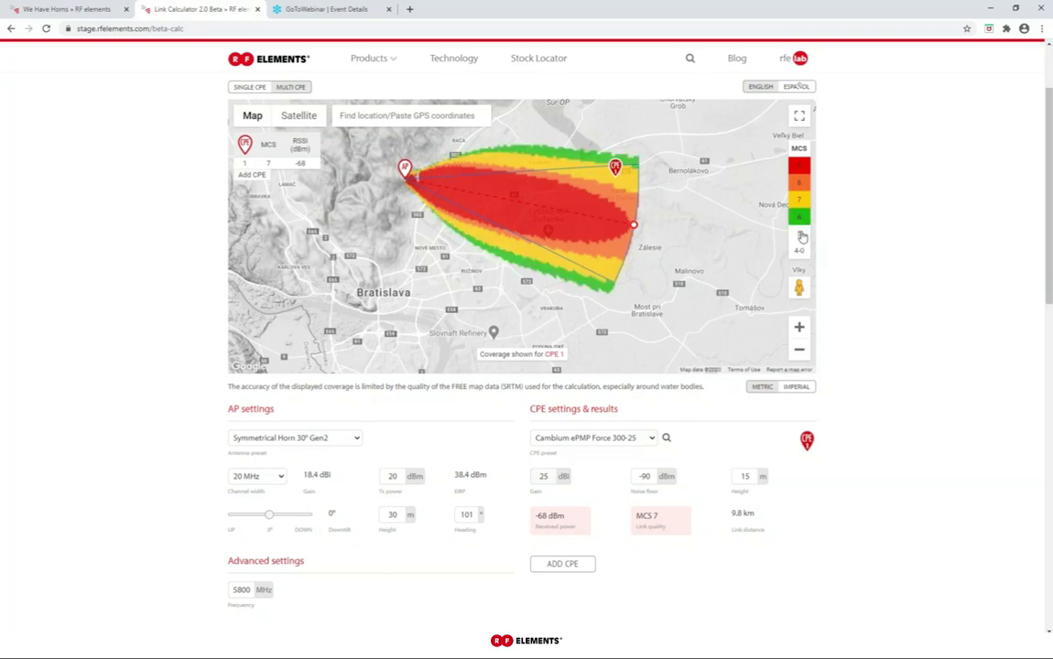
click(799, 234)
click(799, 250)
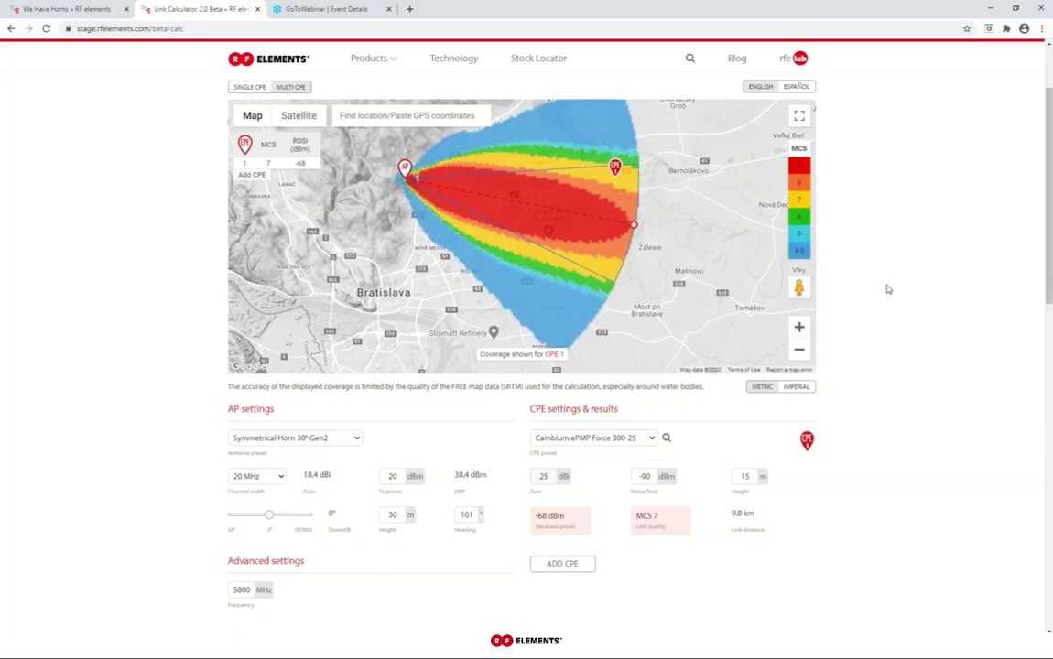
Reduce the coverage displayed on the map to MCS 8 only.
scroll(882, 289, up, 1)
click(800, 288)
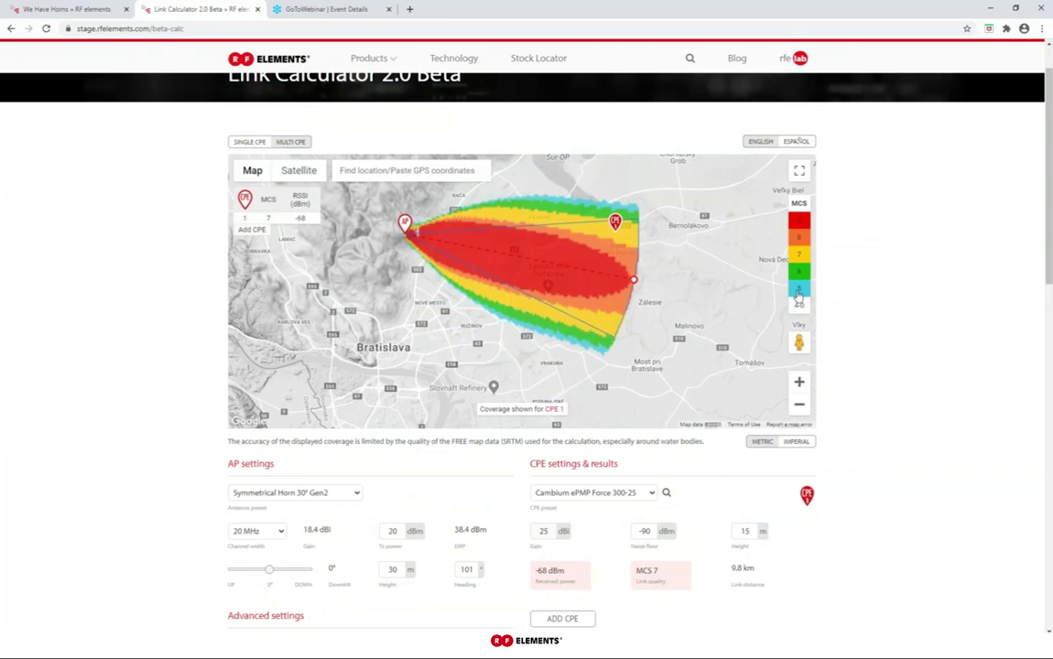
click(800, 271)
click(799, 254)
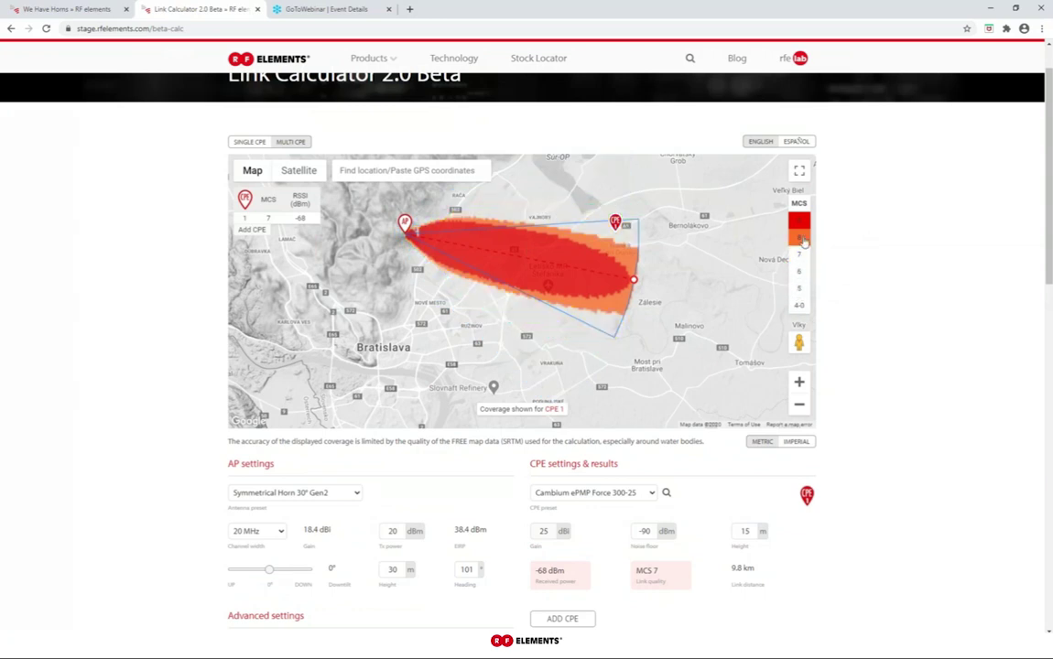
click(800, 221)
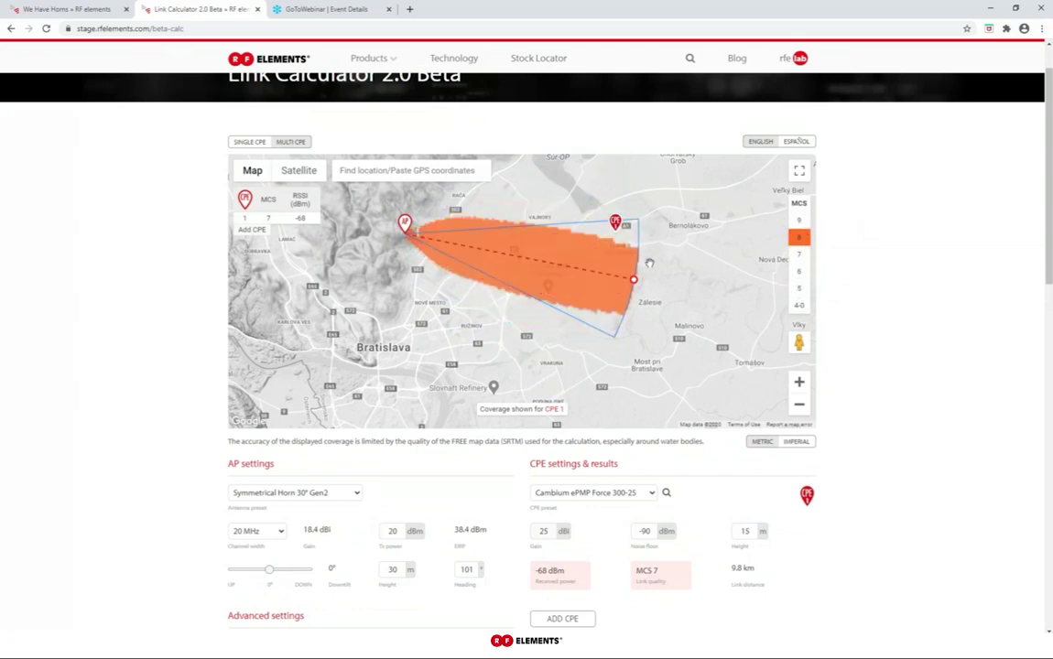
Extend the coverage sector beyond Zálesie at a 100° heading and move CPE 1 into the MCS 8 area, about 10.1 km from the AP.
drag(635, 282, 705, 286)
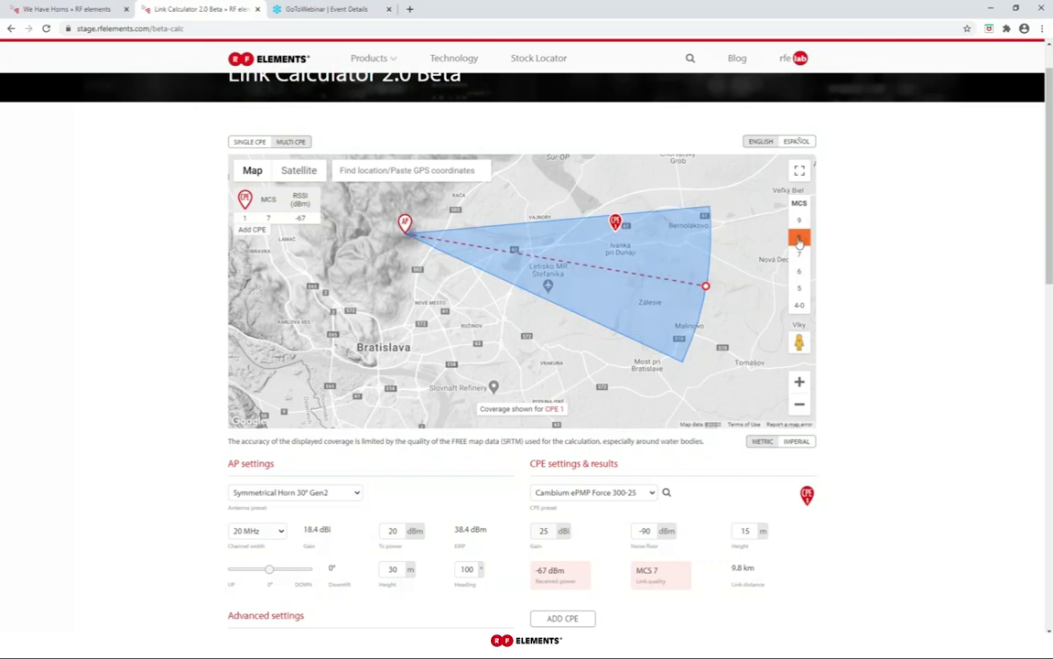
click(800, 237)
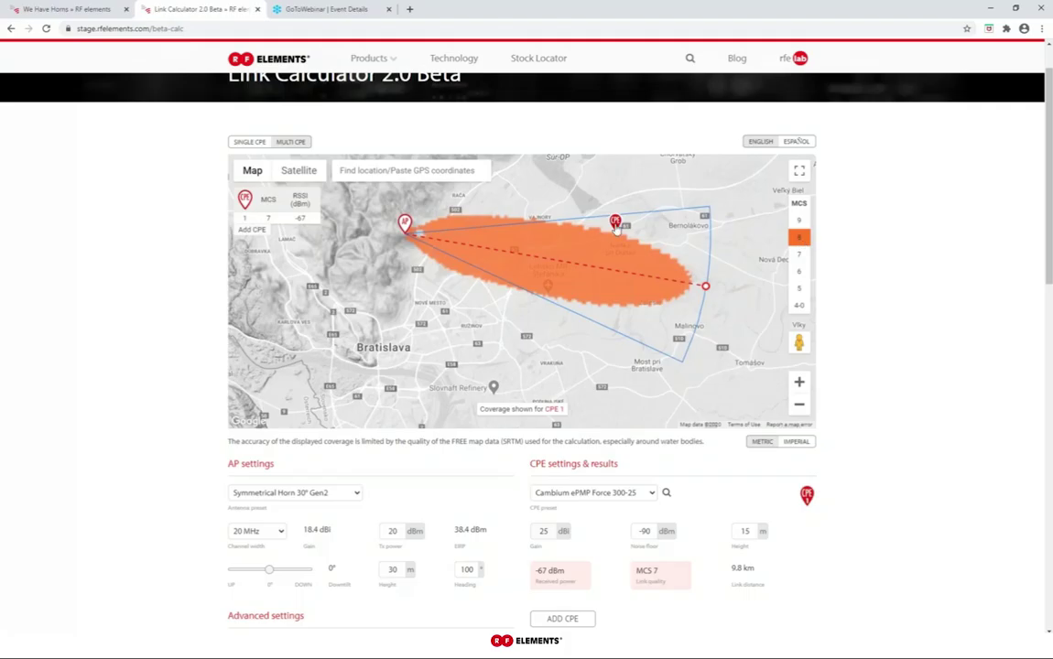
drag(613, 227, 620, 250)
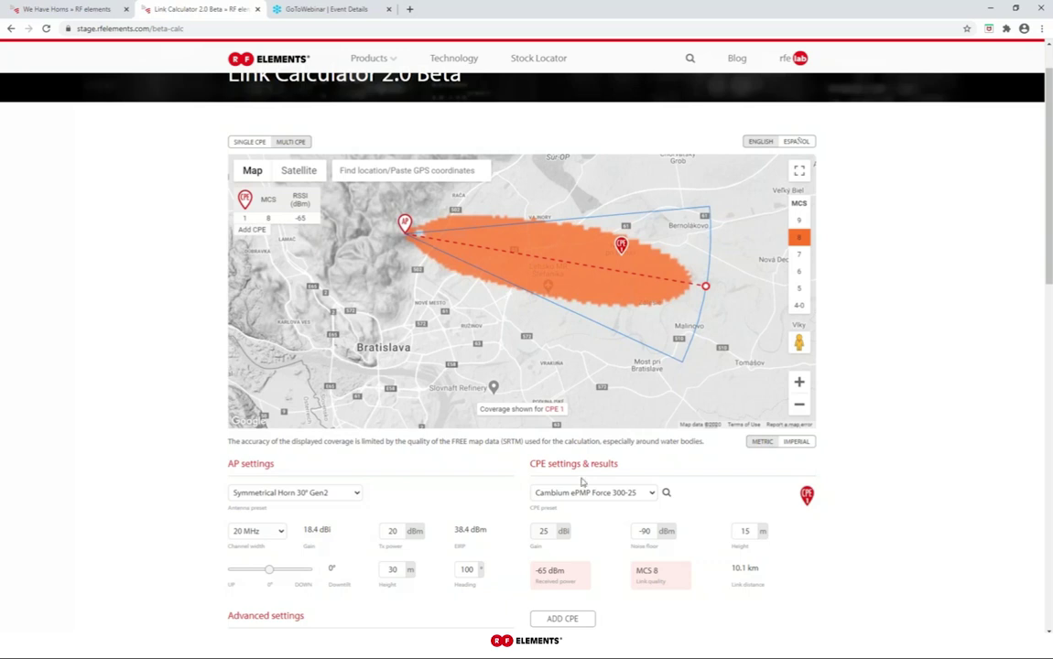
scroll(600, 492, down, 1)
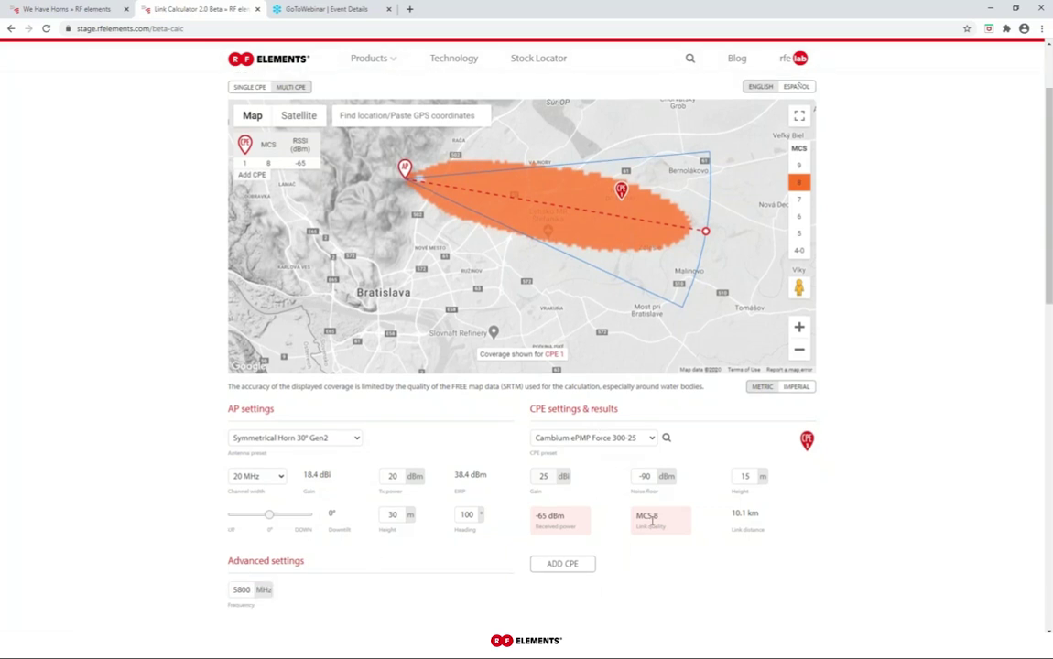
Add a second CPE to the multi-CPE calculation and view its placement in the sector.
scroll(549, 577, down, 2)
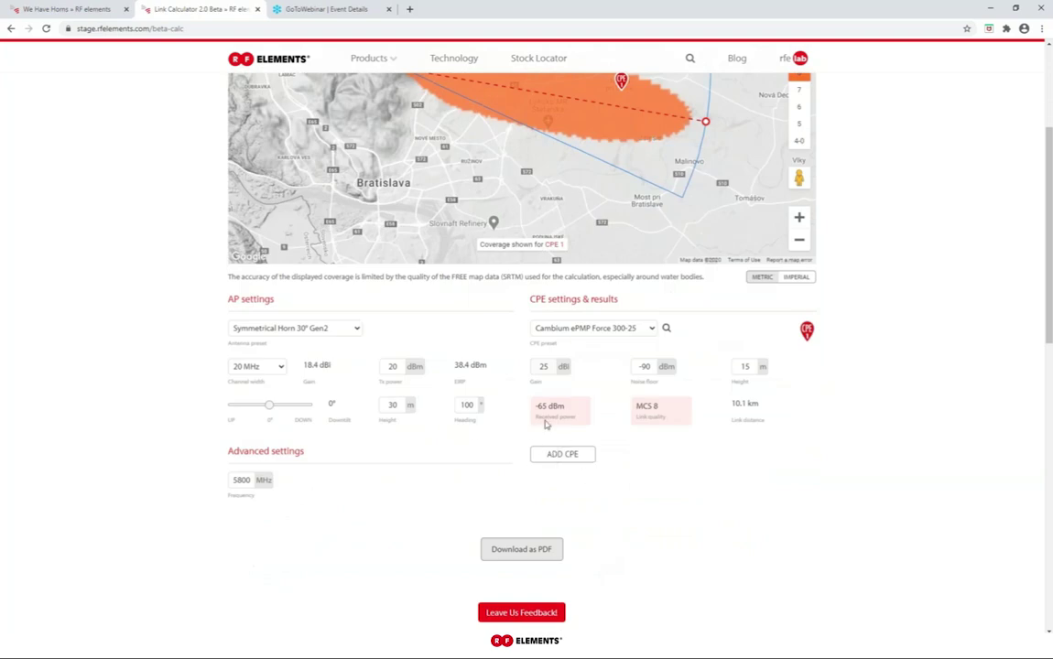
click(583, 455)
scroll(760, 485, up, 2)
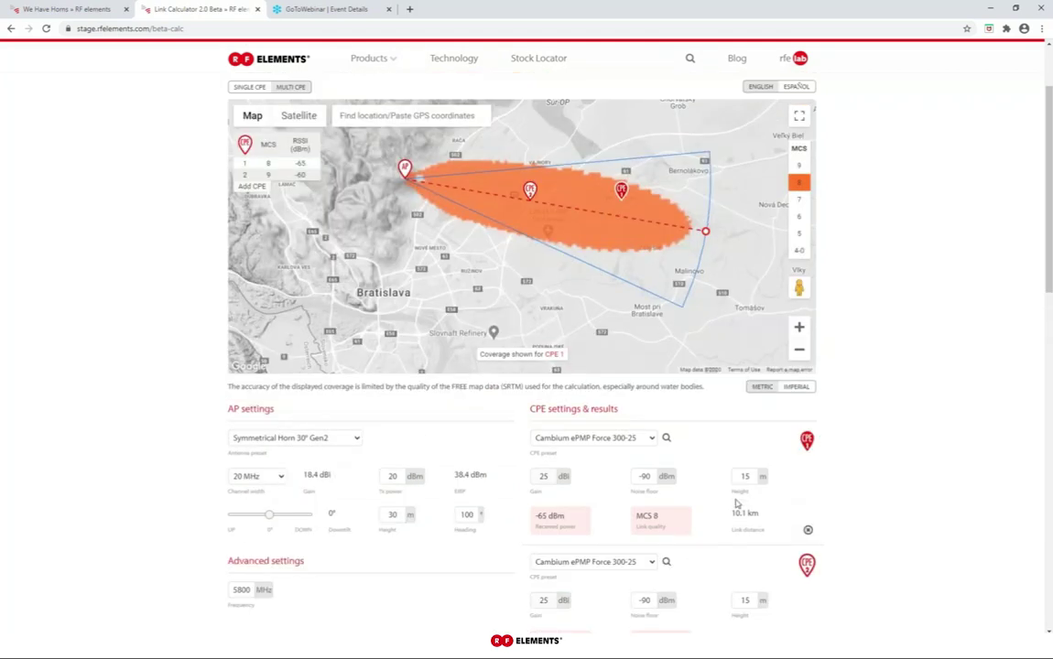
scroll(663, 453, up, 1)
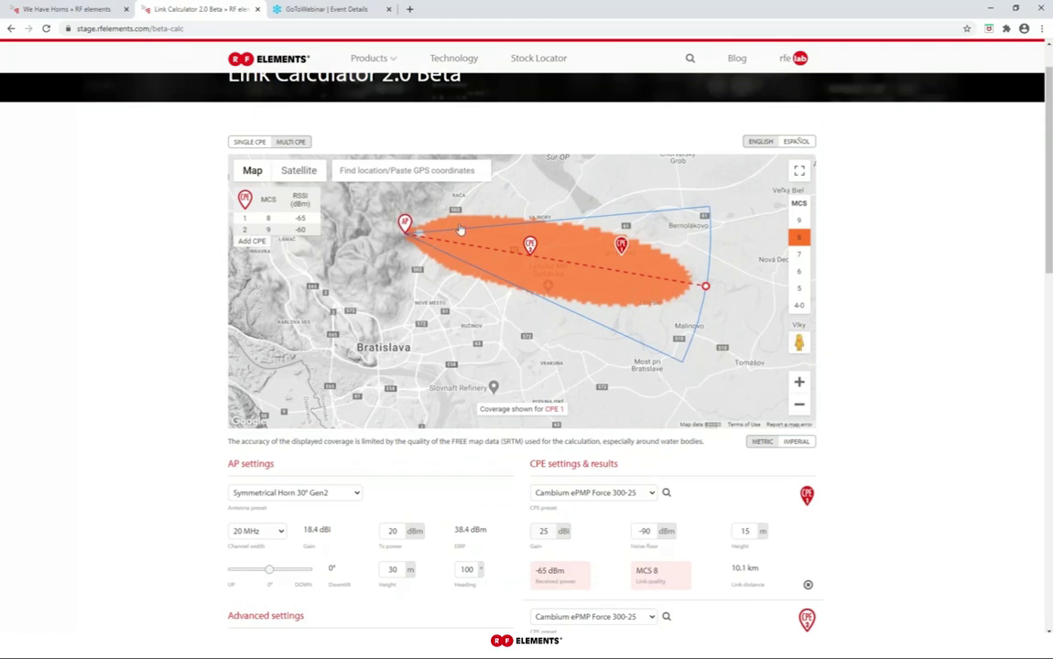
Compare the received power and link quality of CPE 1 and CPE 2 in the CPE results and the map's summary table.
scroll(874, 381, down, 3)
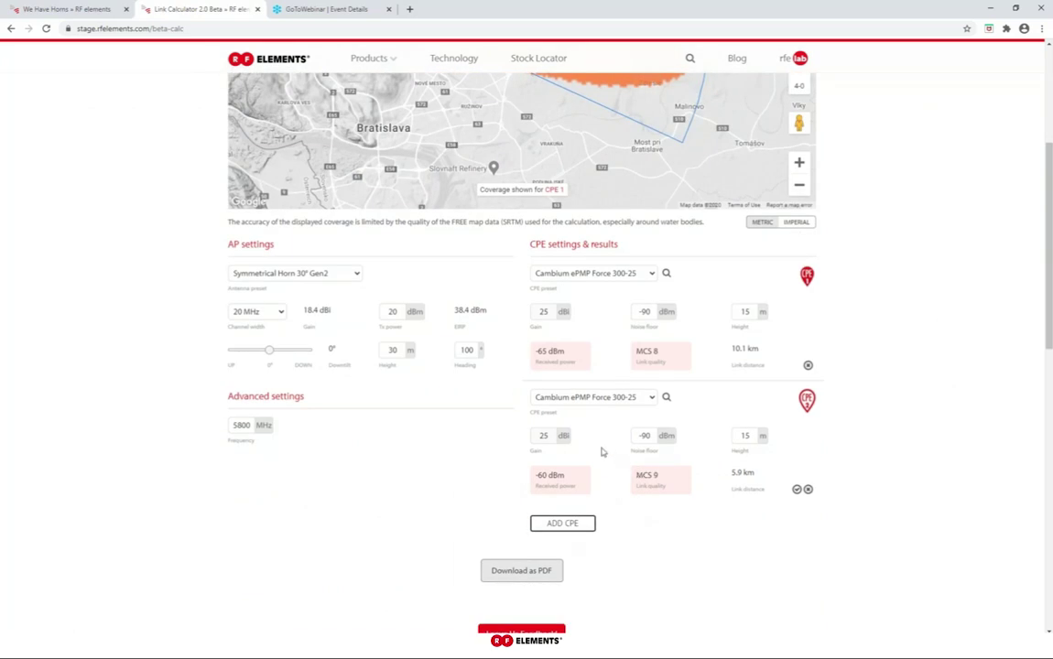
scroll(602, 451, up, 2)
drag(537, 519, 671, 536)
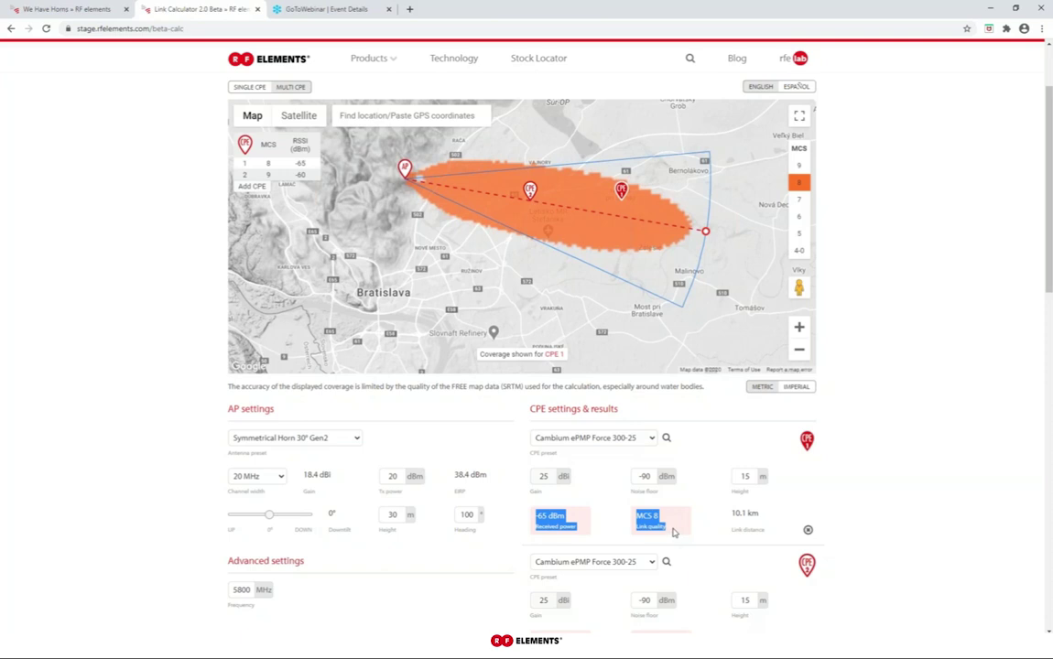
drag(675, 528, 528, 516)
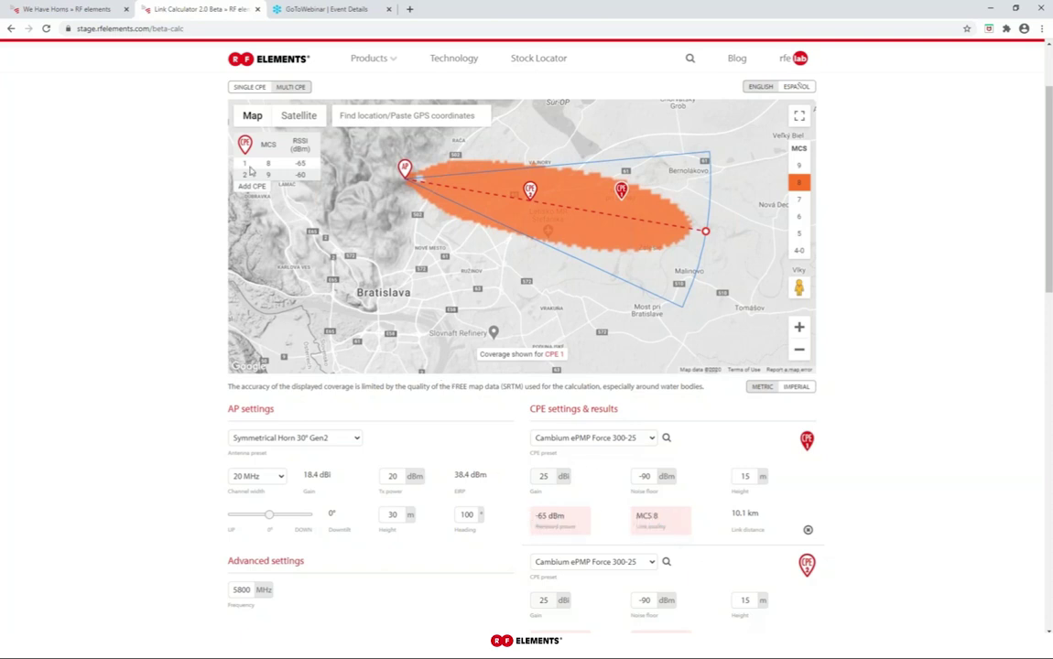
drag(256, 165, 312, 178)
scroll(888, 526, down, 4)
scroll(888, 526, up, 5)
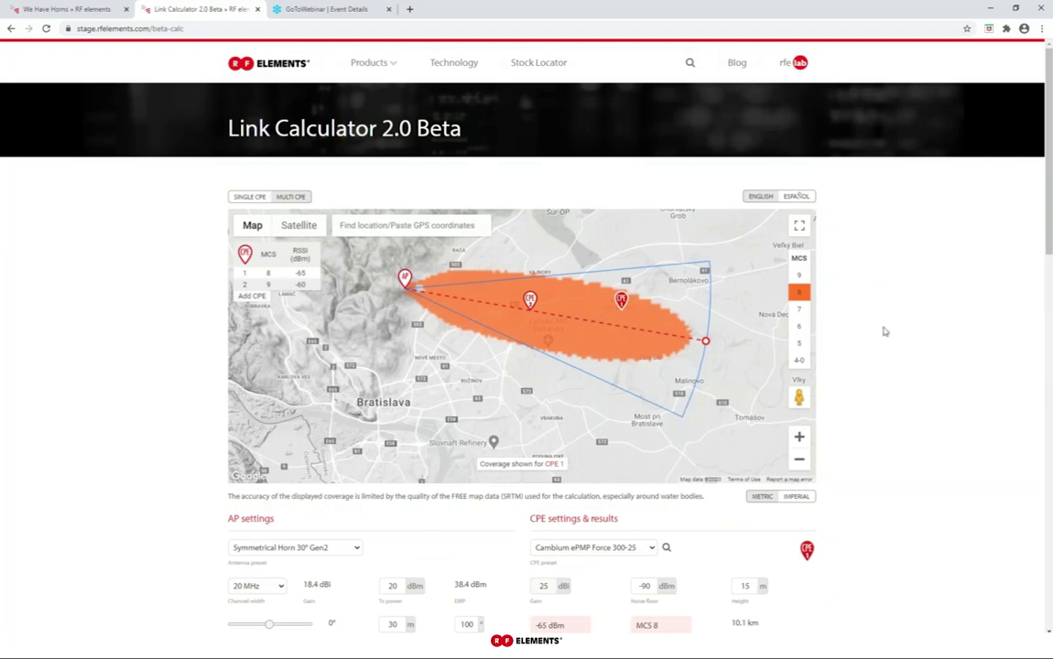
scroll(884, 332, down, 1)
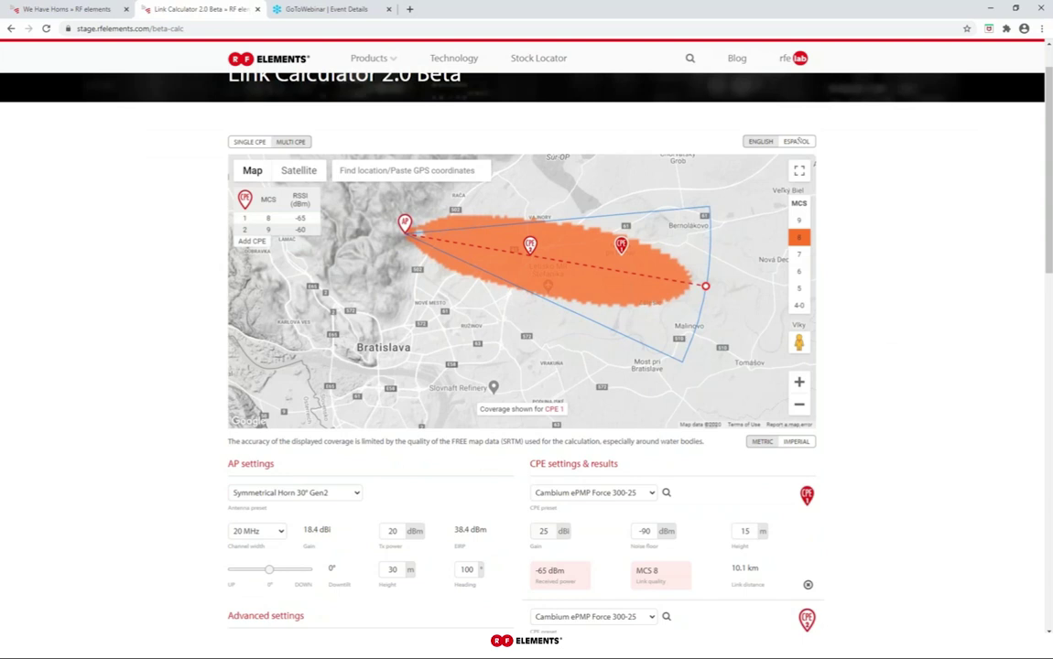
Add a third and a fourth CPE about 3.7 km and 5.1 km from the AP, and shift CPE 2 to about 5.5 km.
click(252, 241)
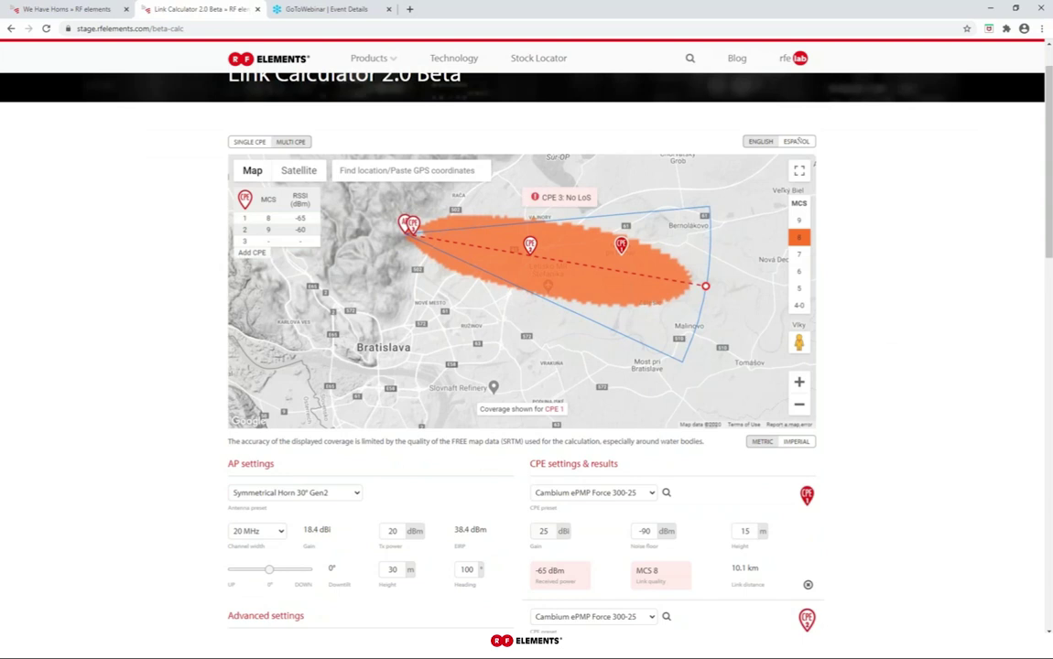
click(253, 258)
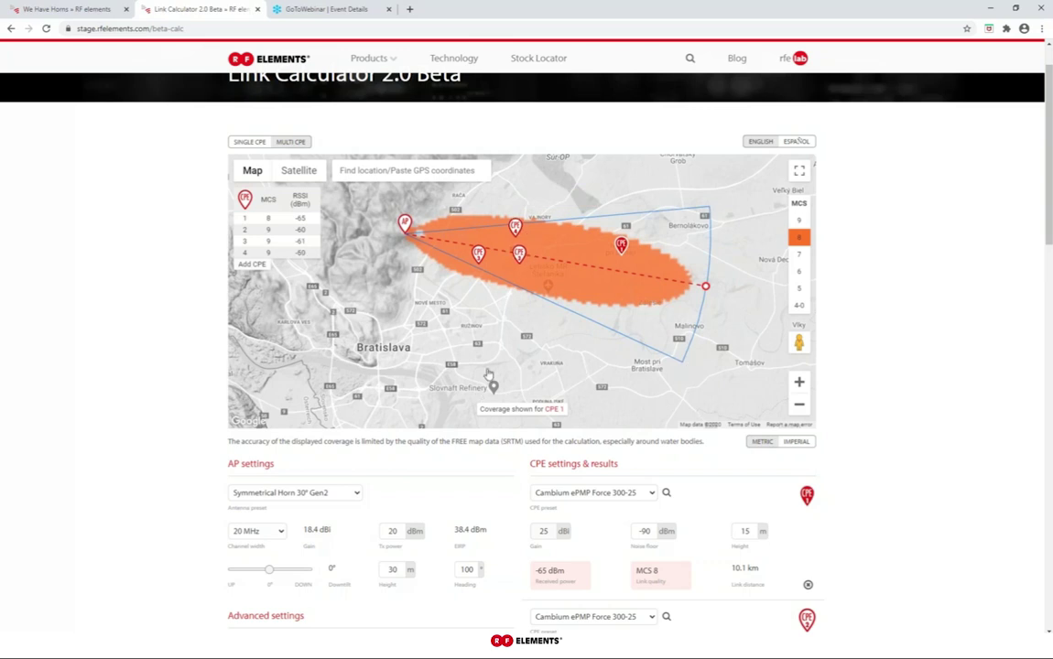
scroll(721, 468, down, 1)
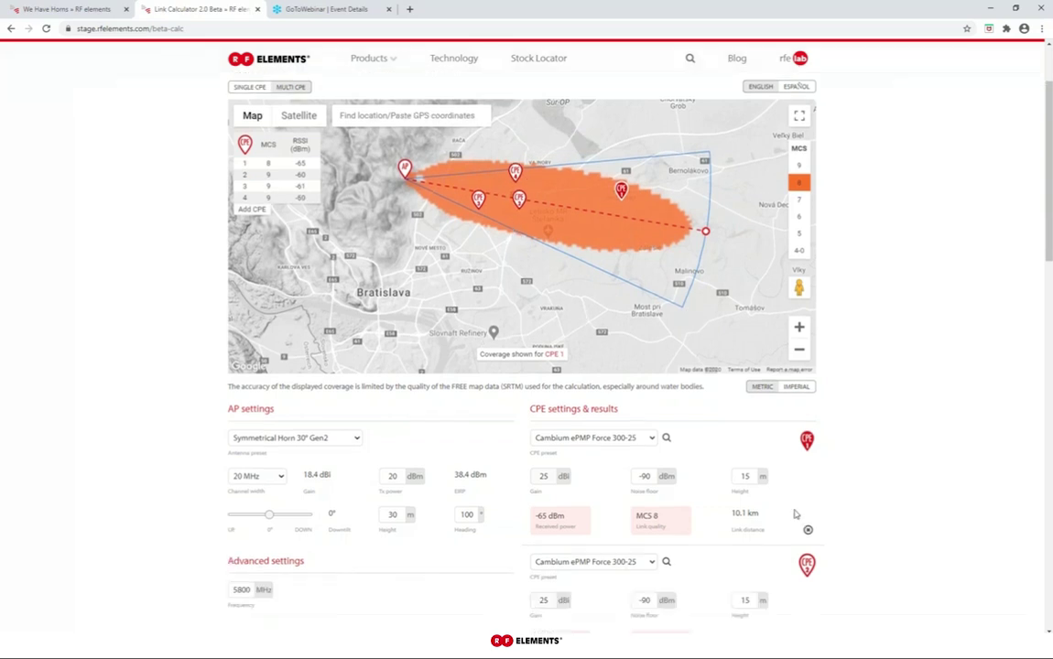
Set CPE 2's preset to Cambium ePMP Force 300-16 and check its result in the map's summary table.
scroll(639, 530, down, 1)
click(645, 509)
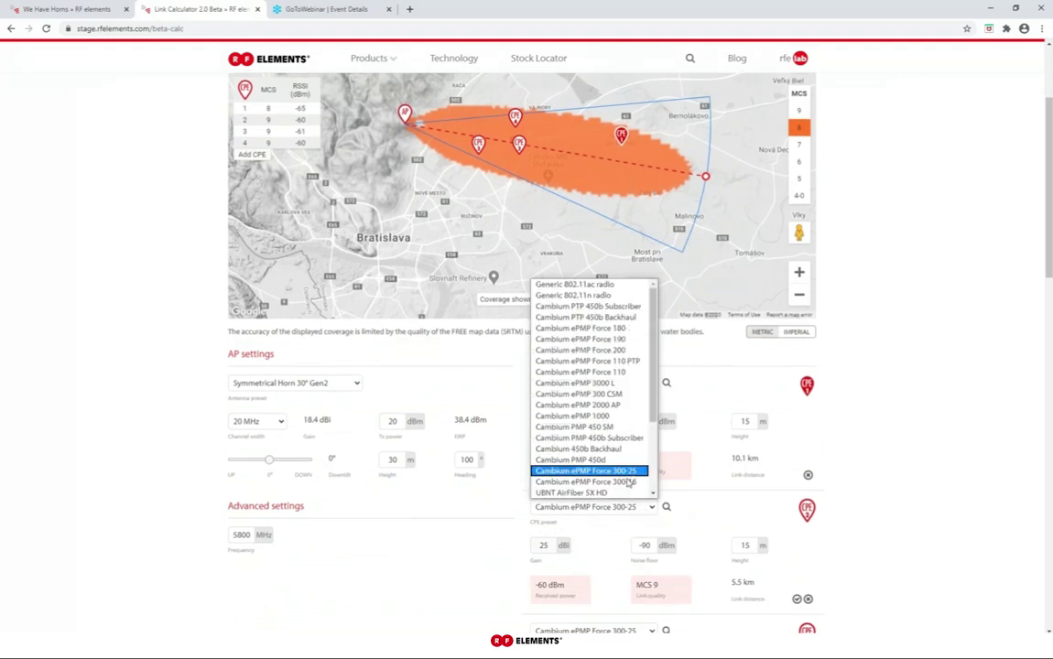
click(630, 483)
scroll(682, 414, up, 3)
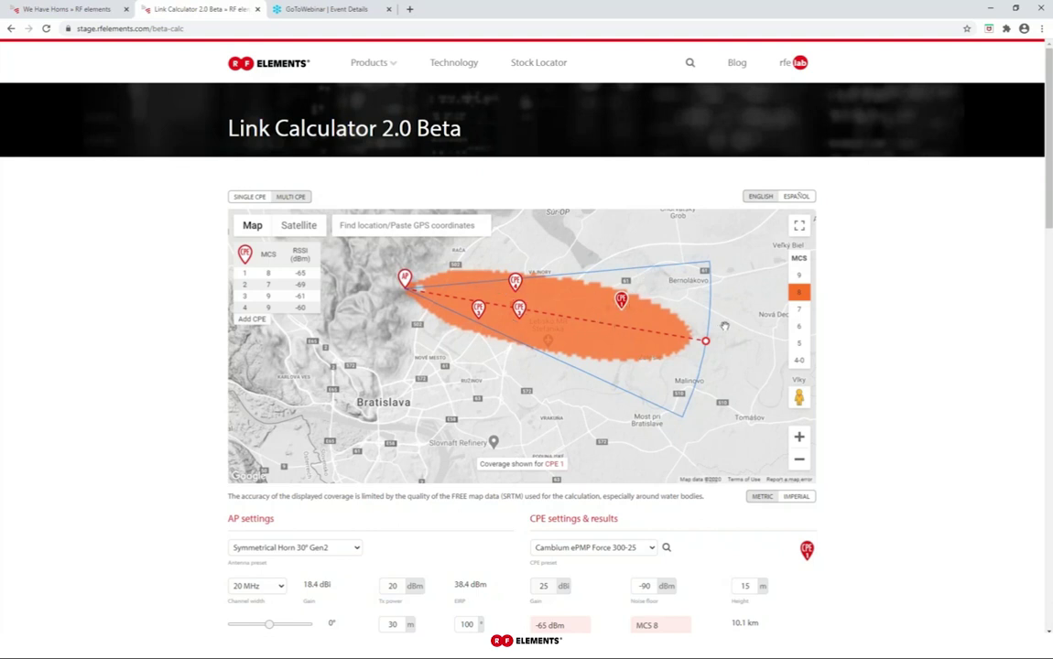
scroll(946, 348, down, 1)
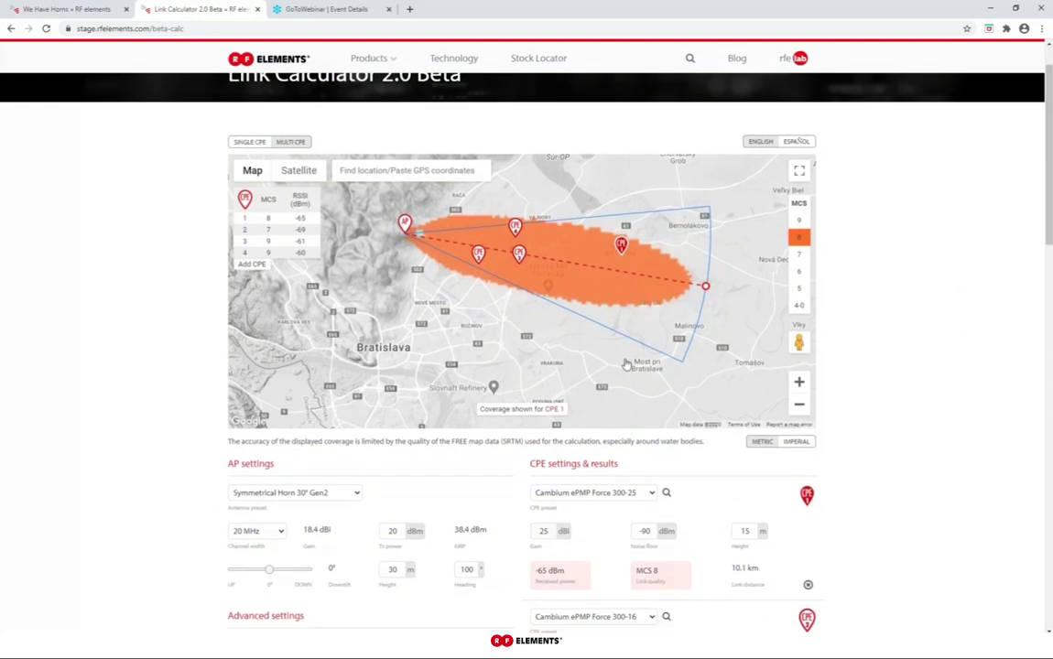
Check which CPE the displayed coverage belongs to, and switch the map coverage to CPE 3.
drag(481, 409, 565, 408)
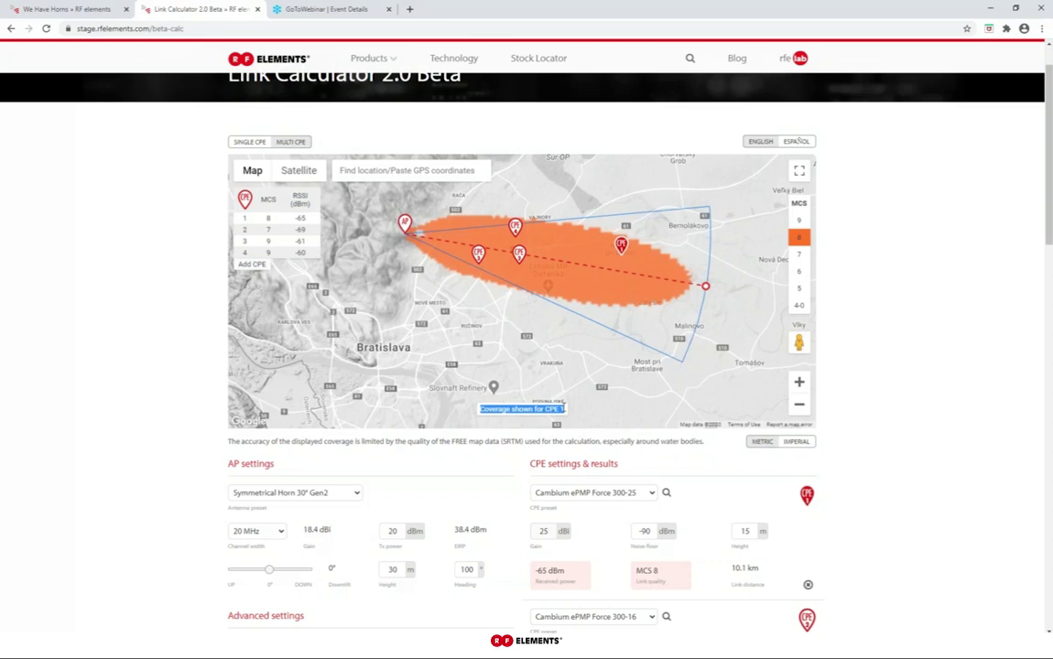
triple_click(427, 362)
click(434, 366)
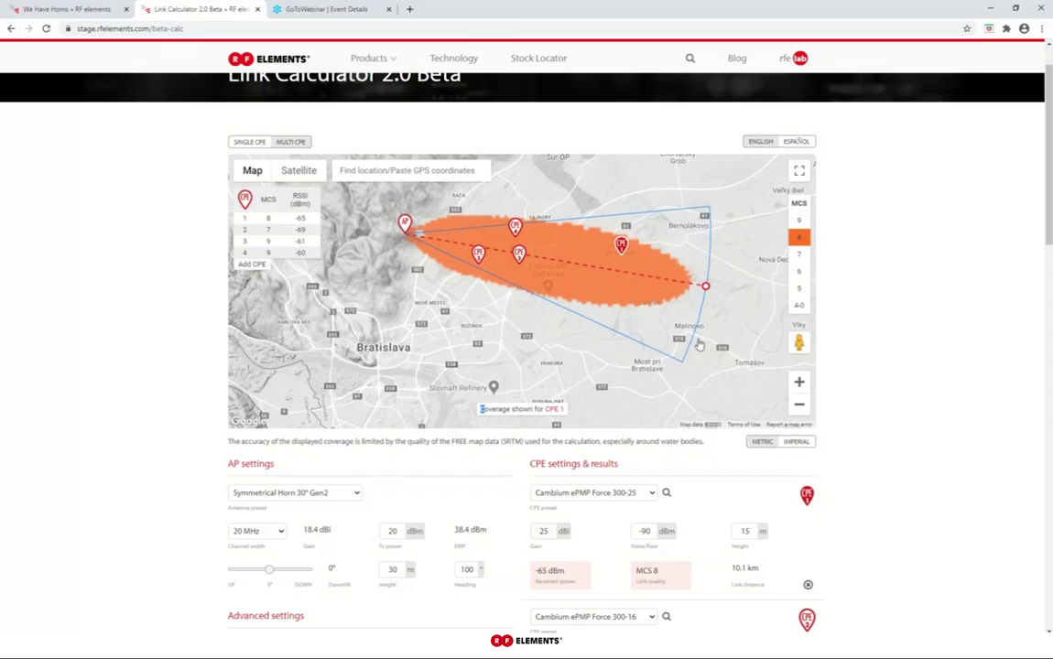
click(516, 231)
scroll(514, 274, down, 1)
scroll(515, 235, down, 1)
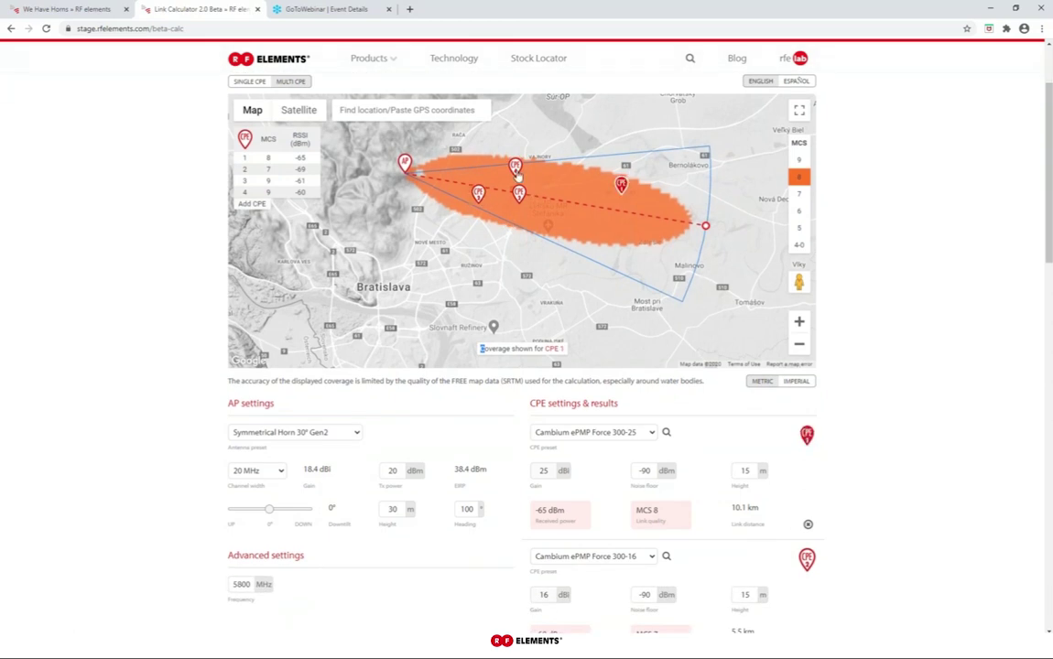
click(478, 193)
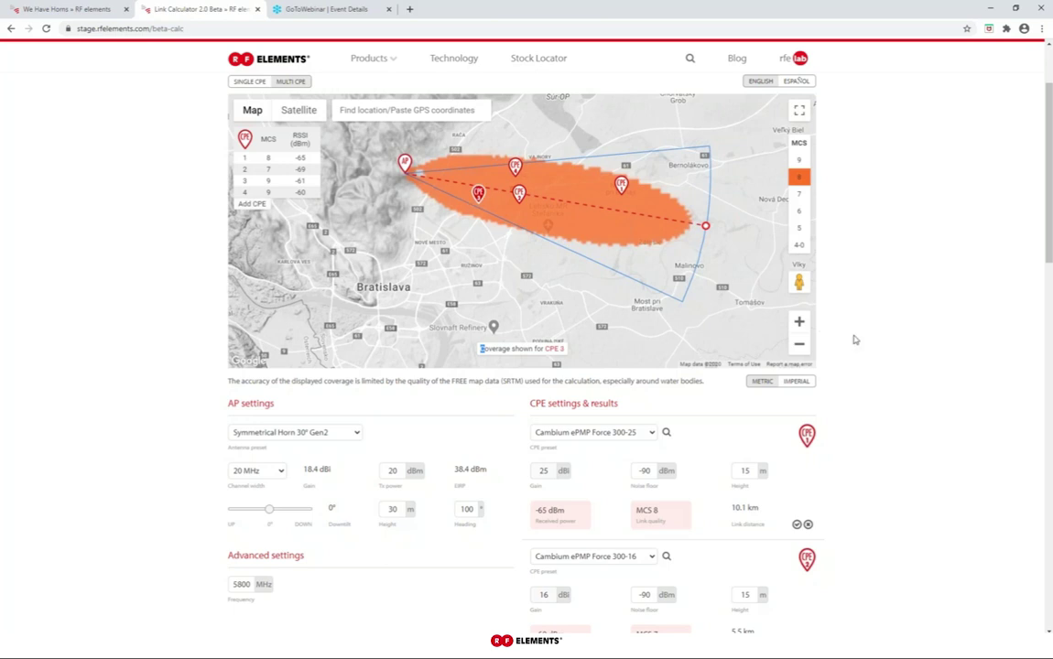
Review the presets, gains, noise floors, heights and link results of all four CPEs.
scroll(853, 341, down, 4)
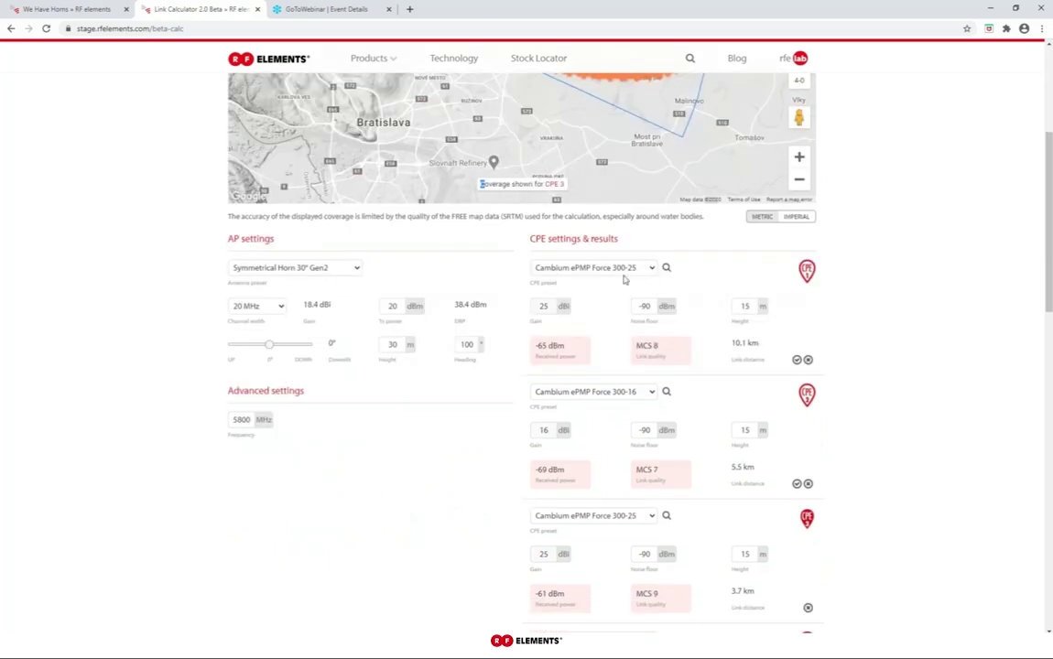
scroll(618, 264, down, 4)
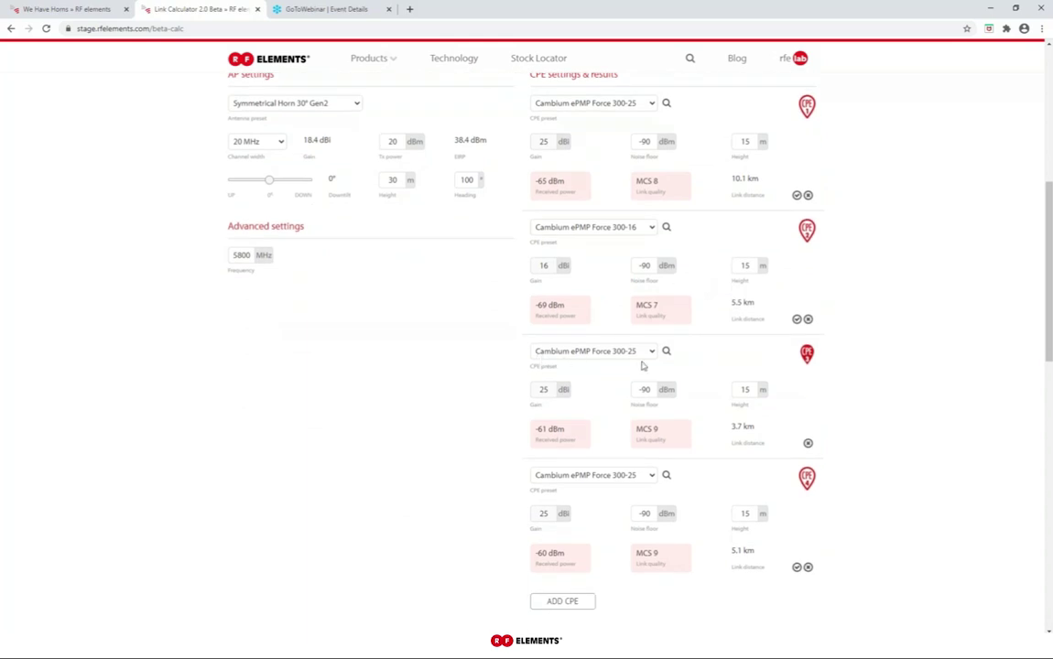
scroll(604, 437, down, 1)
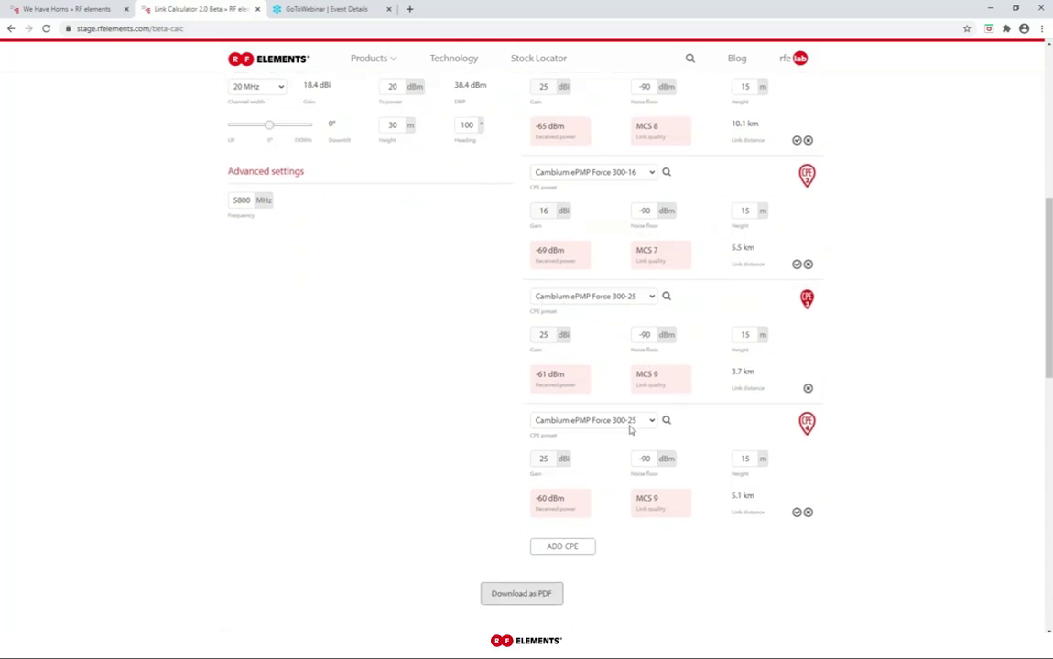
drag(669, 257, 680, 323)
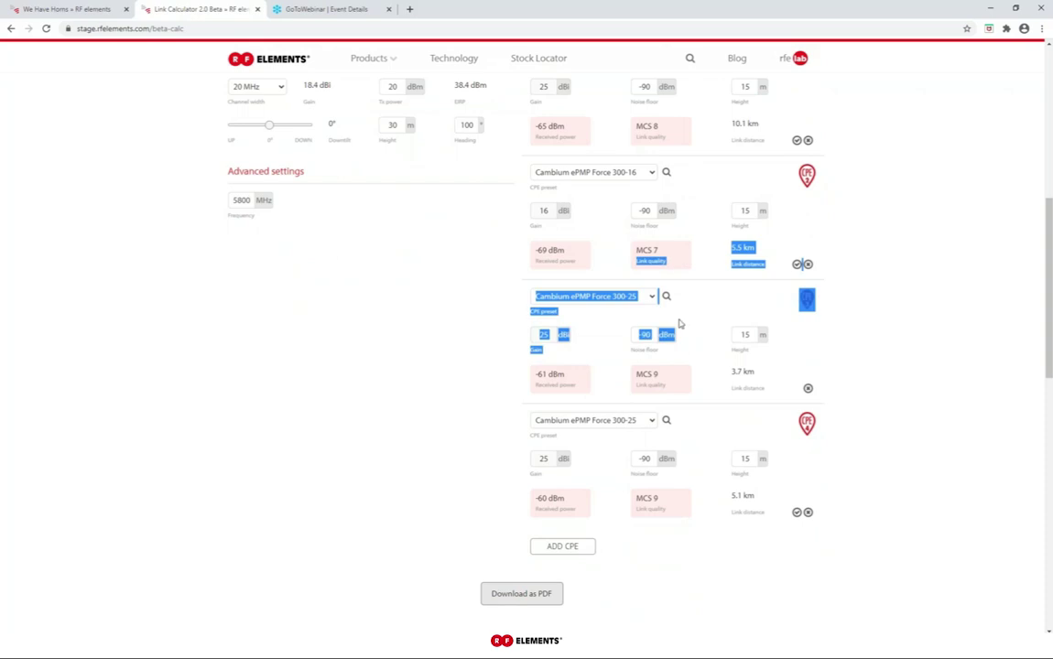
click(690, 244)
double_click(650, 334)
click(744, 335)
click(944, 319)
scroll(936, 353, up, 4)
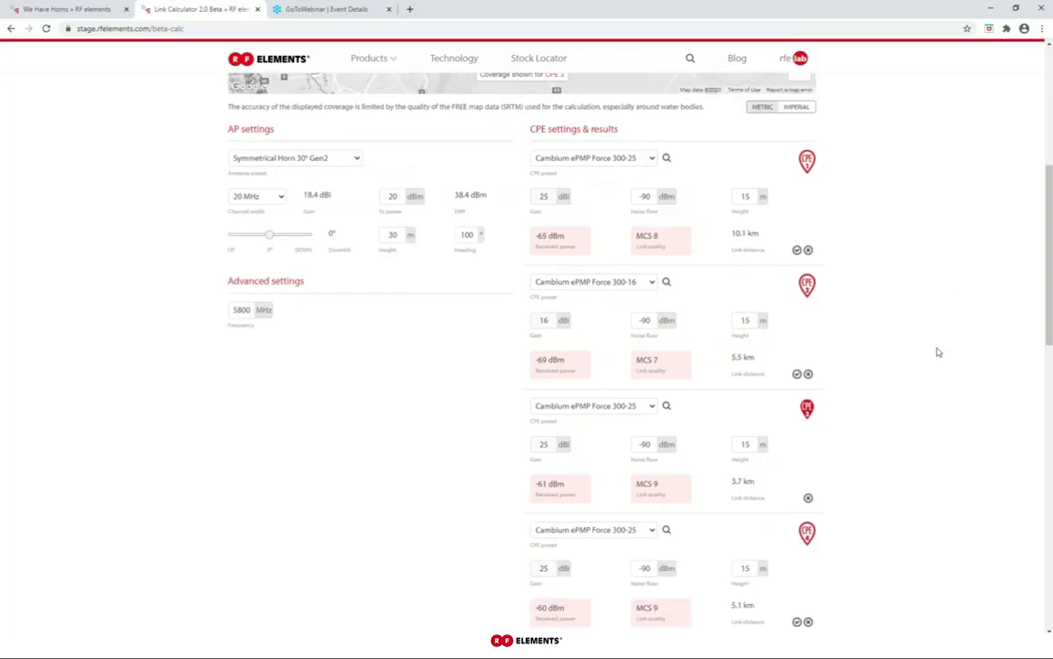
scroll(940, 346, up, 1)
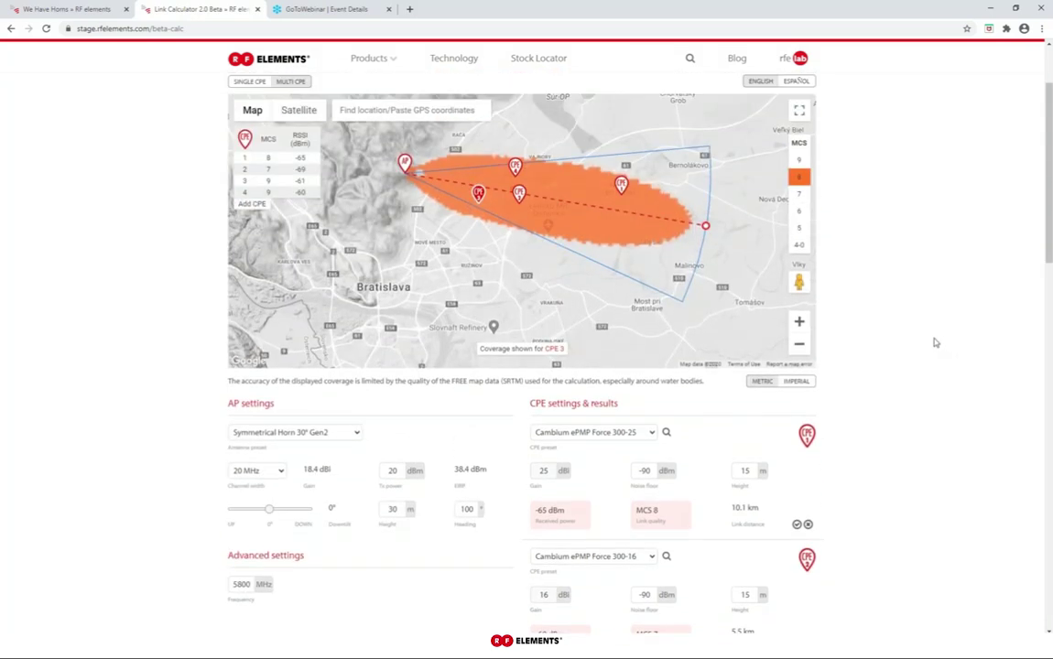
Switch the coverage displayed on the map to CPE 2.
scroll(935, 342, down, 3)
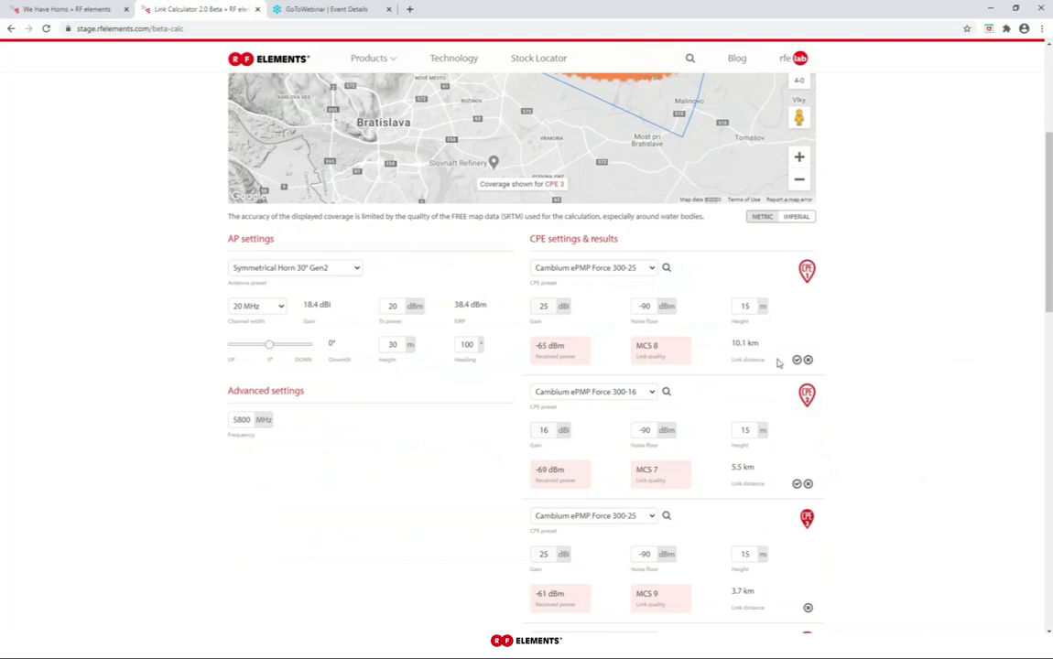
scroll(701, 327, up, 3)
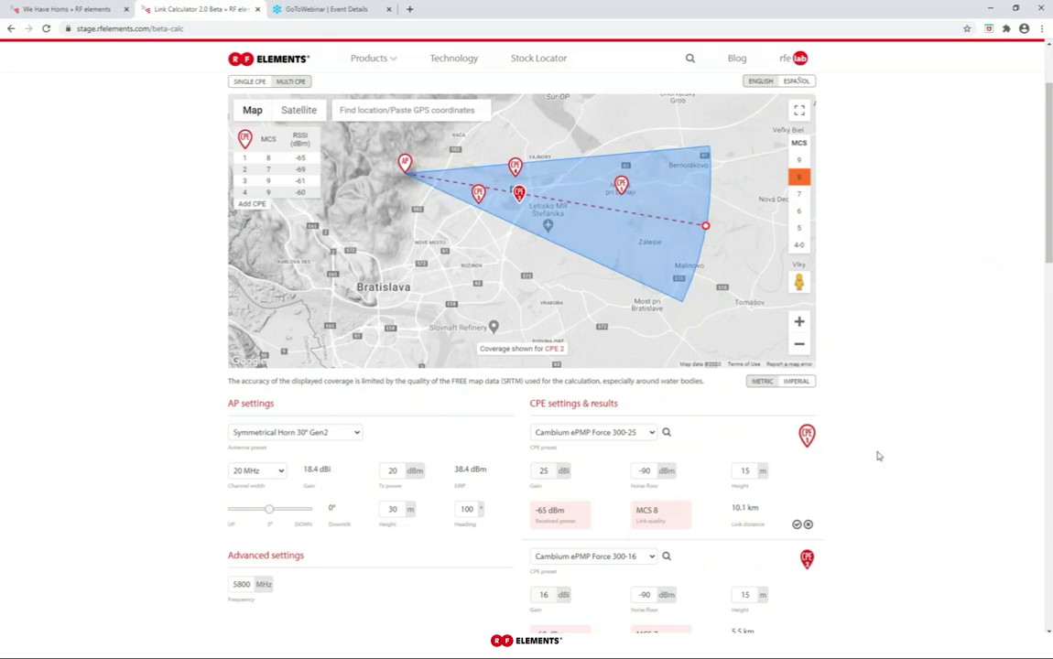
scroll(873, 459, down, 2)
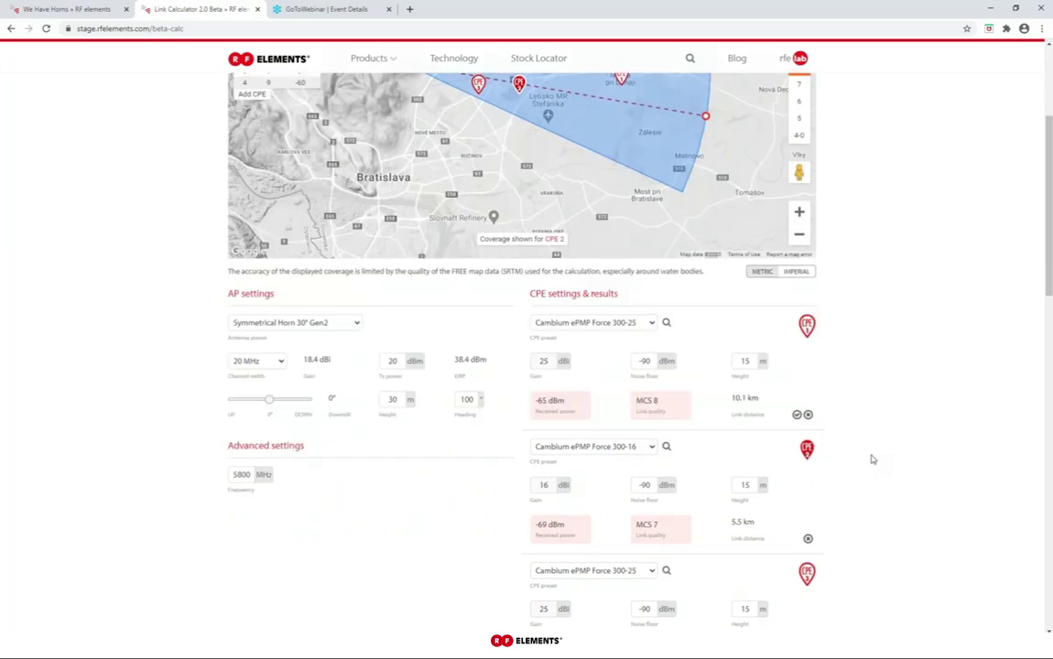
scroll(744, 432, up, 1)
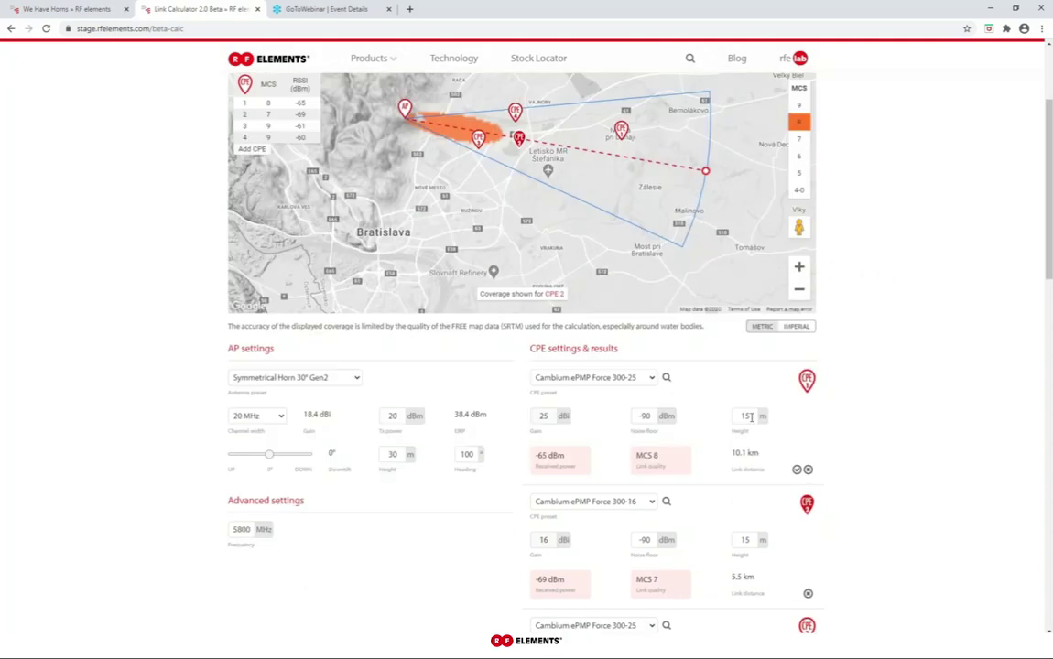
Add MCS 7, 9 and 6 to the displayed coverage of CPE 2 and check the CPE summary table.
scroll(850, 266, up, 2)
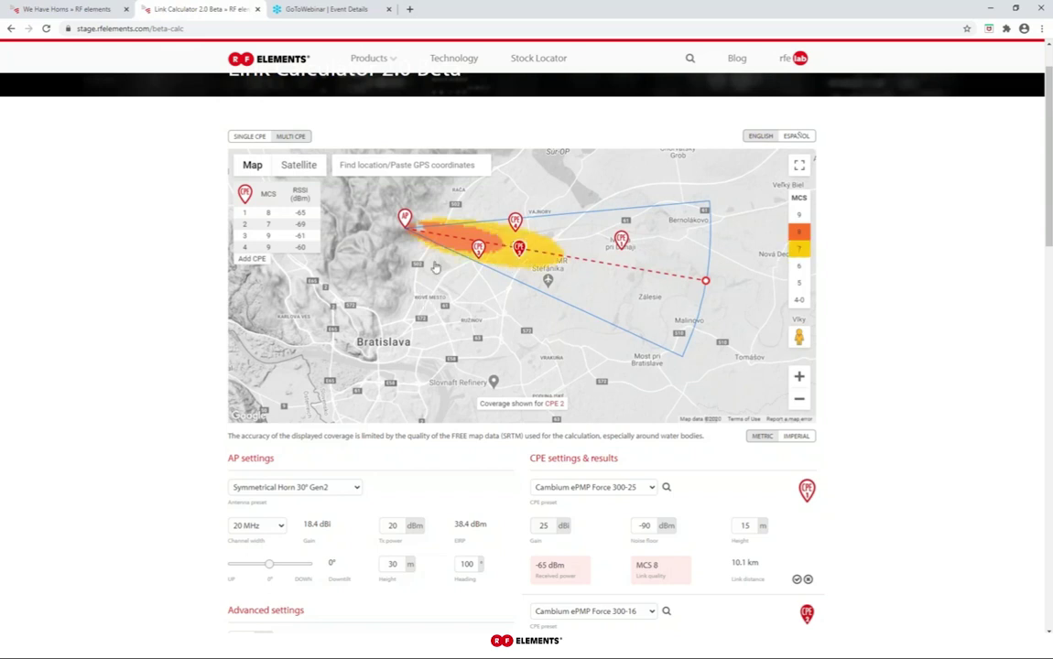
double_click(243, 225)
drag(279, 228, 301, 227)
click(312, 230)
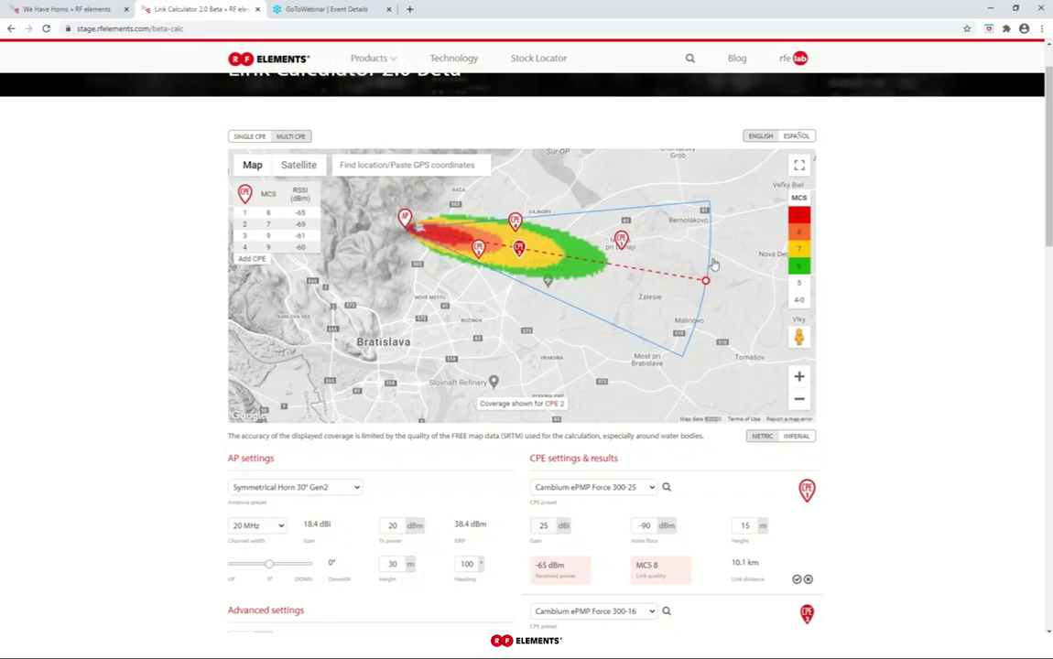
Compare the CPE entries in the summary table with the coverage label, and switch the displayed coverage to CPE 4.
drag(267, 241, 275, 252)
click(246, 212)
drag(481, 403, 565, 403)
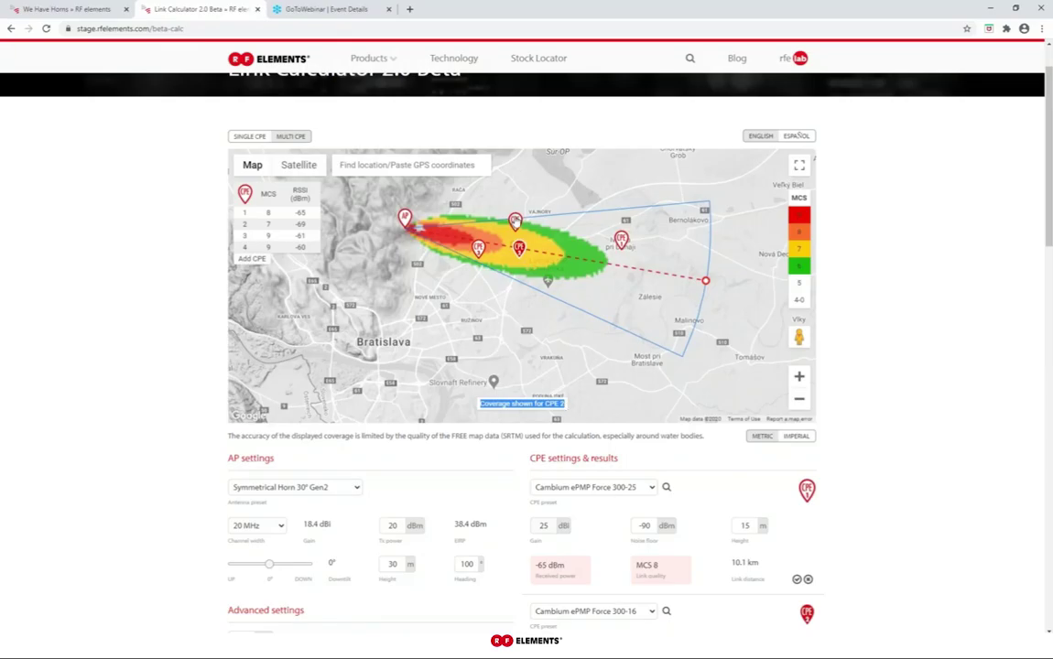
scroll(463, 200, down, 1)
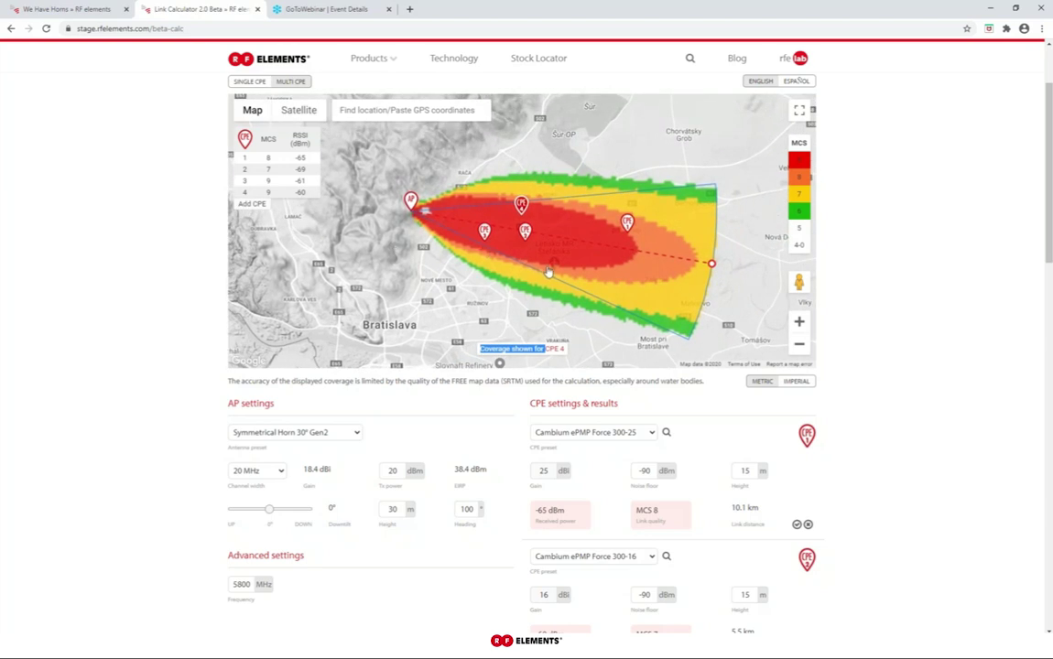
Move CPE 1 to about 4.6 km and CPE 2 to about 5.8 km from the AP, and limit the displayed coverage to MCS 8.
mouse_move(628, 228)
mouse_down()
mouse_move(509, 216)
mouse_move(533, 245)
mouse_move(509, 228)
mouse_move(522, 209)
mouse_up()
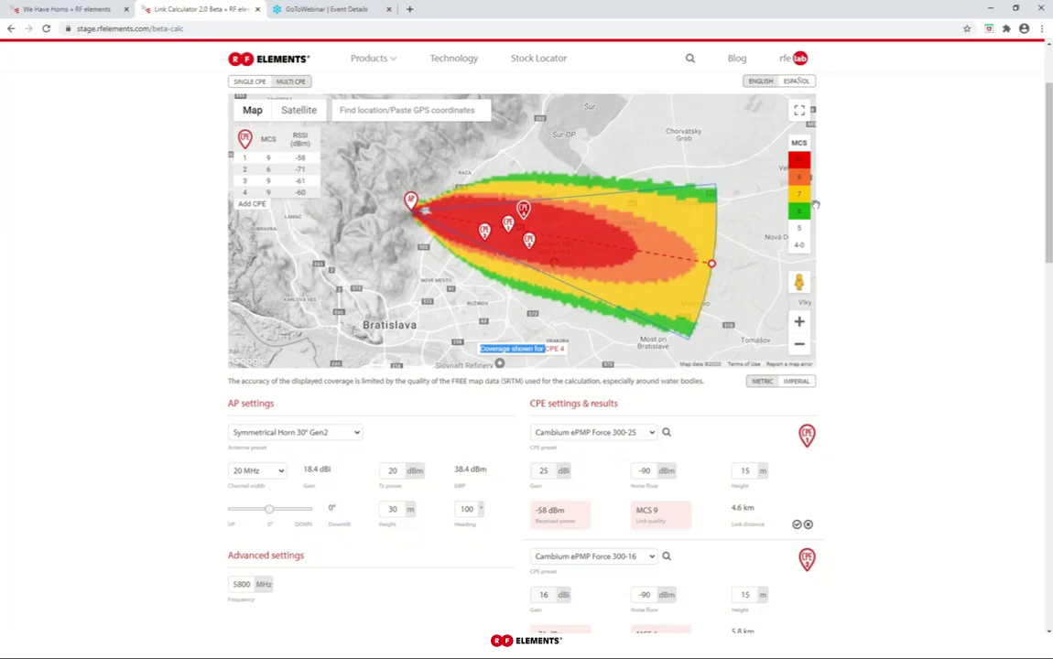
click(801, 162)
click(799, 194)
click(799, 211)
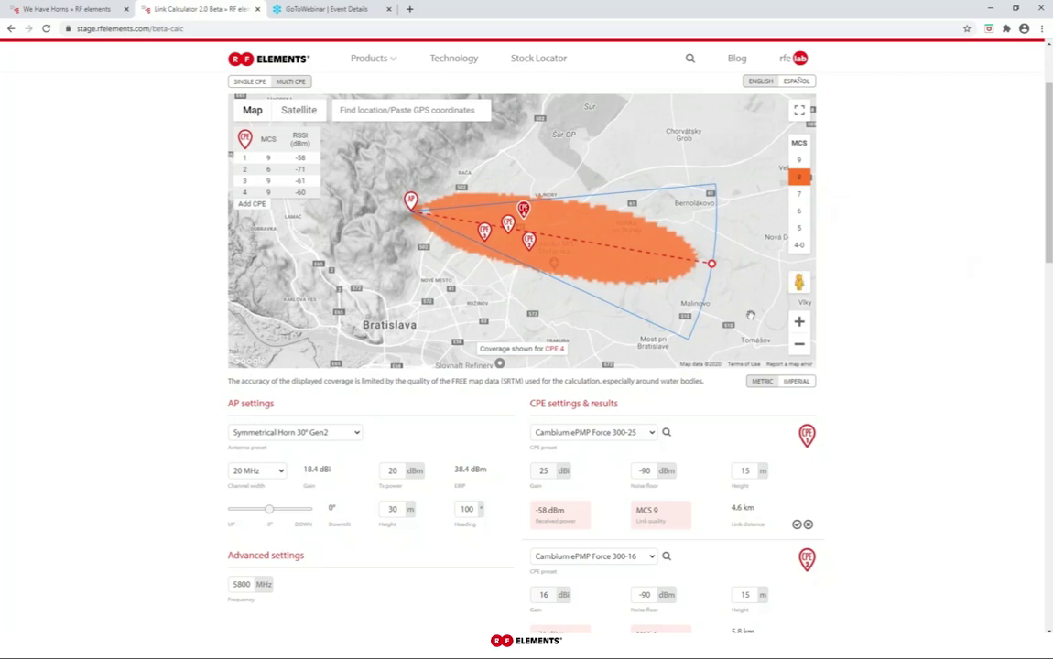
Set the AP antenna's downtilt to 13°.
drag(268, 515, 294, 515)
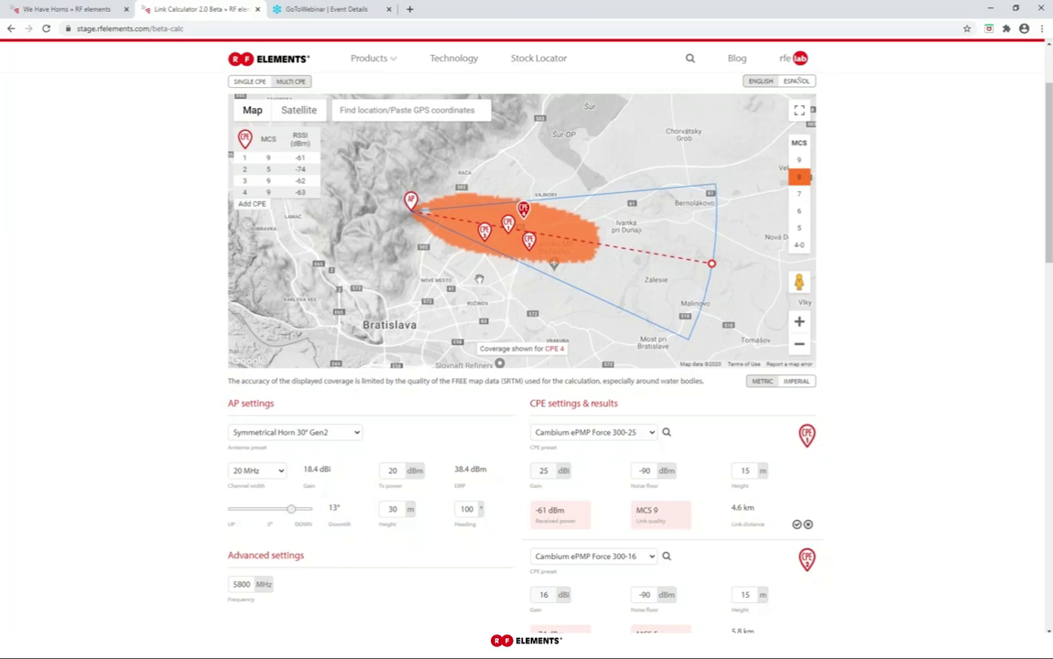
Set CPE 2's preset to Cambium ePMP Force 300-25 and compare the MCS and RSSI entries of CPE 1 and CPE 2.
click(611, 556)
scroll(591, 512, down, 1)
click(591, 501)
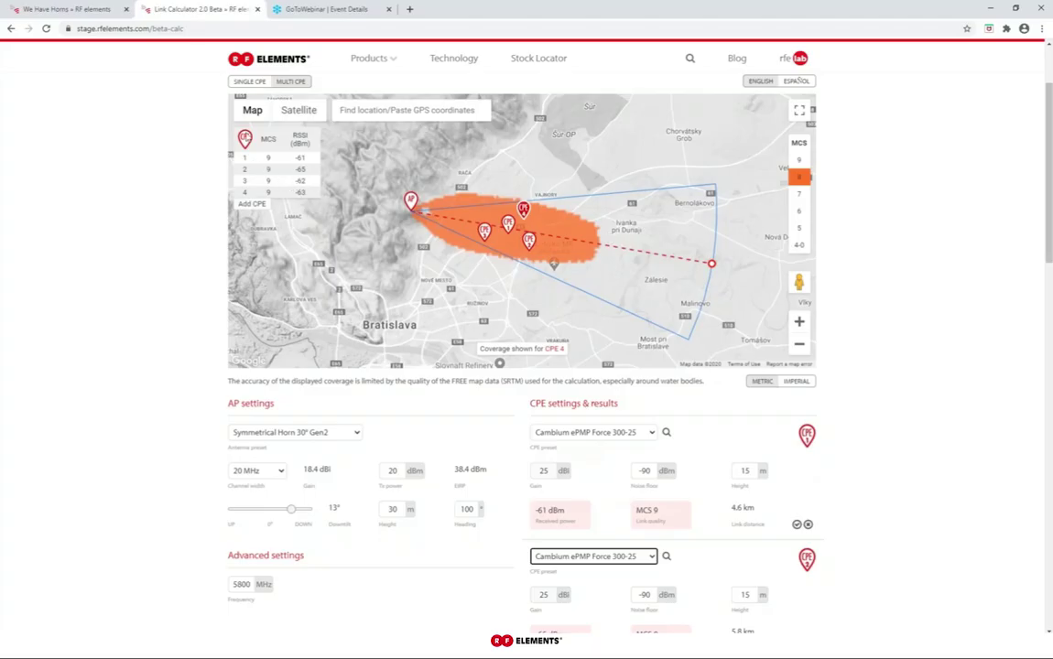
click(268, 157)
mouse_move(268, 158)
mouse_down()
mouse_move(245, 174)
mouse_move(273, 170)
mouse_up()
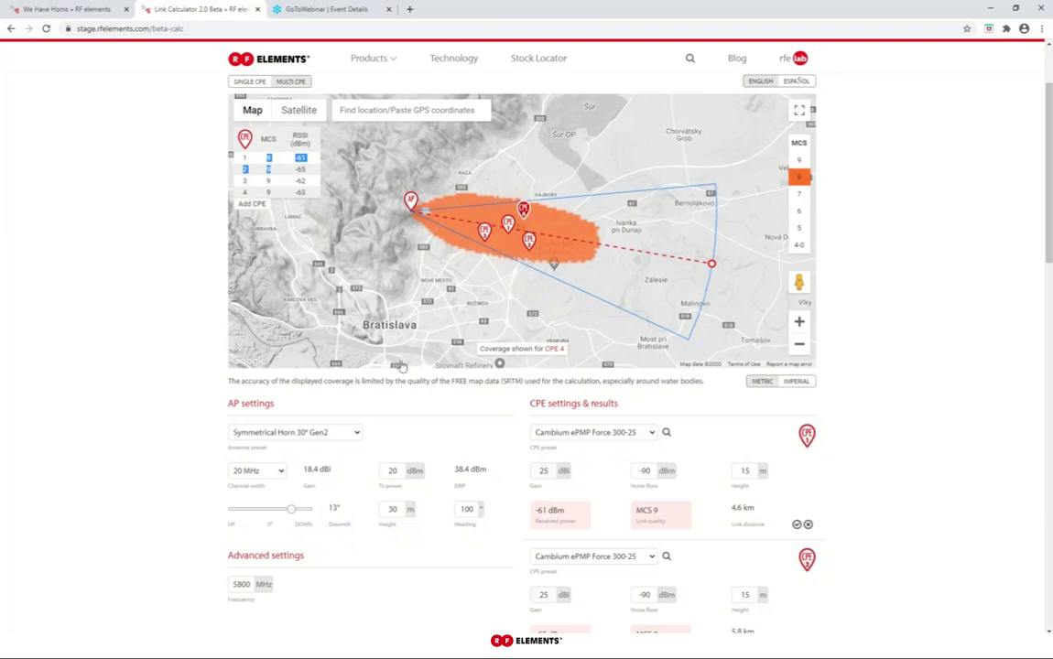
Move CPE 1 to about 3.9 km and CPE 2 to about 6.7 km from the AP, and try downtilts of 17° and 15° before setting 16°.
mouse_move(508, 222)
mouse_down()
mouse_move(444, 204)
mouse_move(561, 241)
mouse_up()
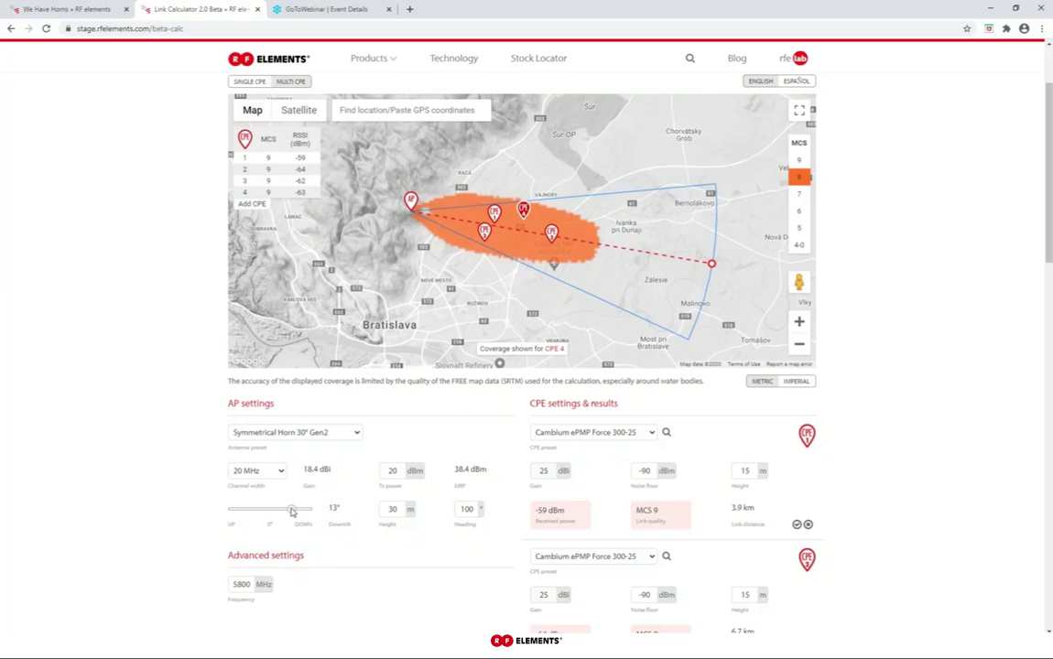
drag(291, 513, 295, 514)
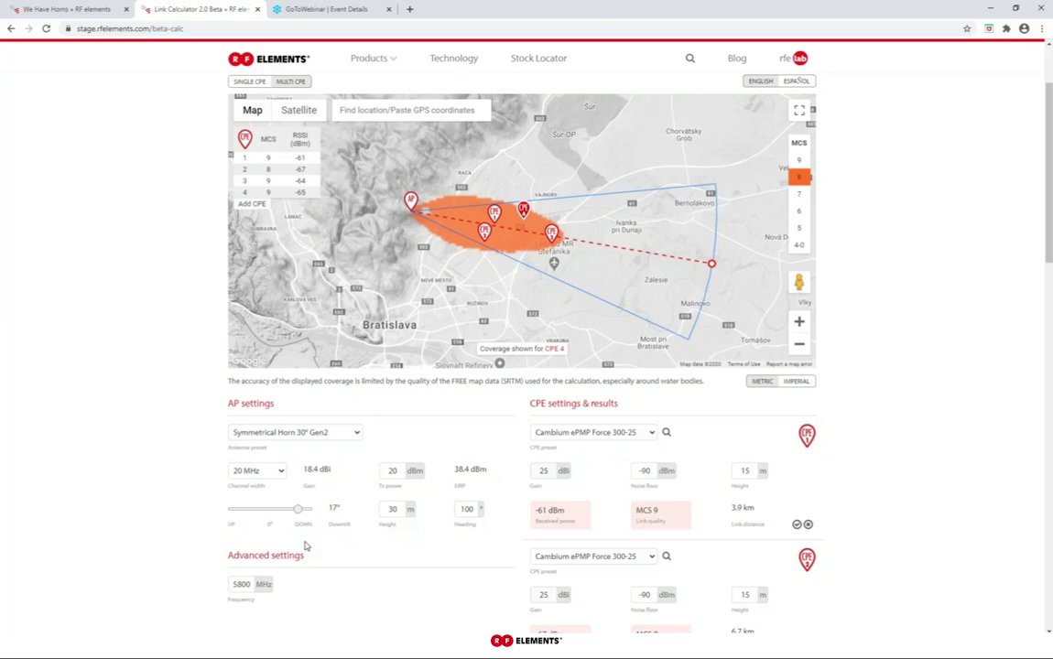
click(264, 165)
drag(300, 512, 298, 515)
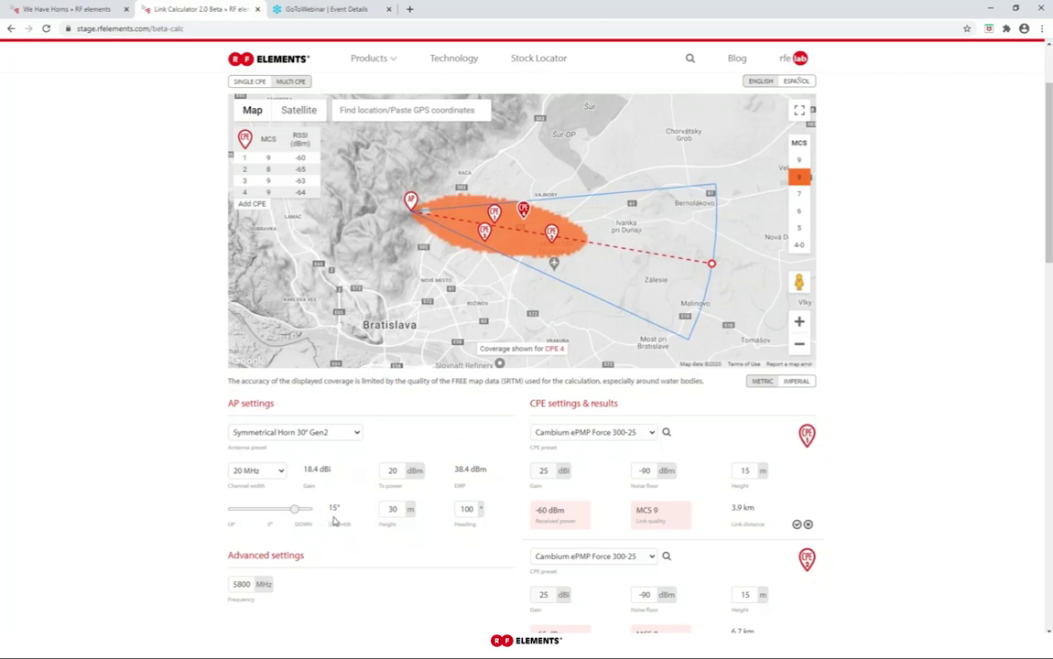
drag(296, 515, 297, 516)
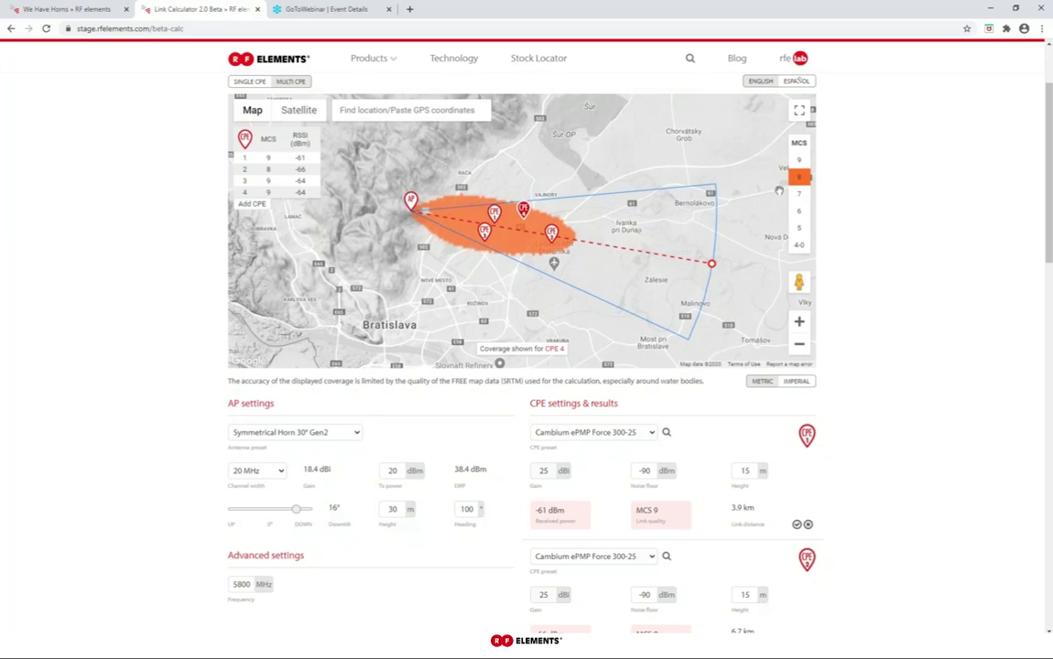
Show the map in full screen and look through the AP settings and the CPE settings and results.
scroll(897, 299, up, 2)
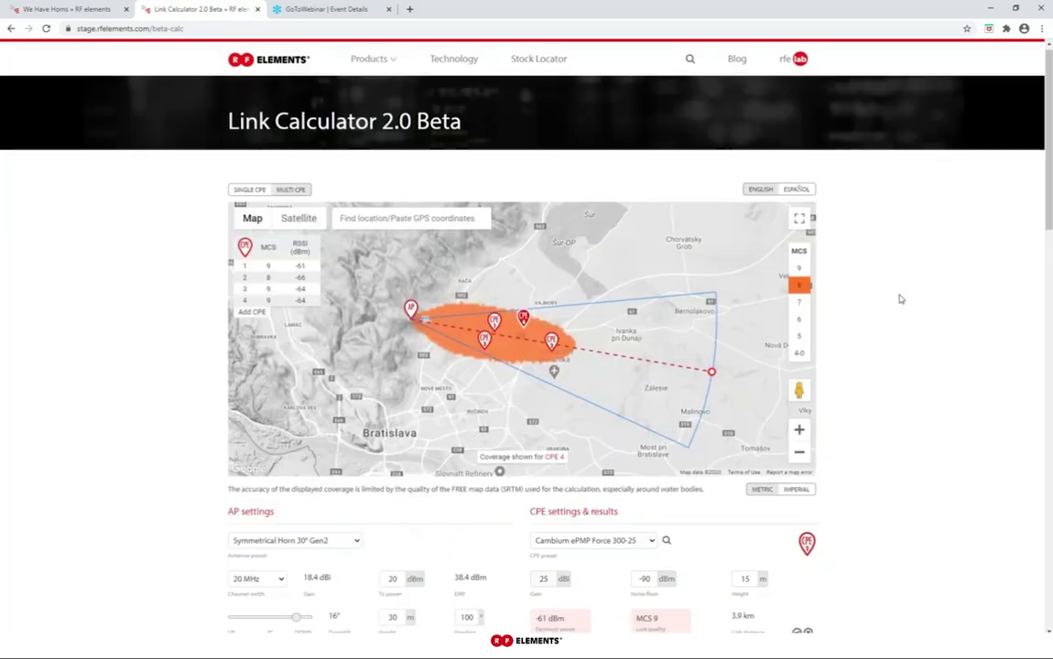
scroll(900, 299, down, 1)
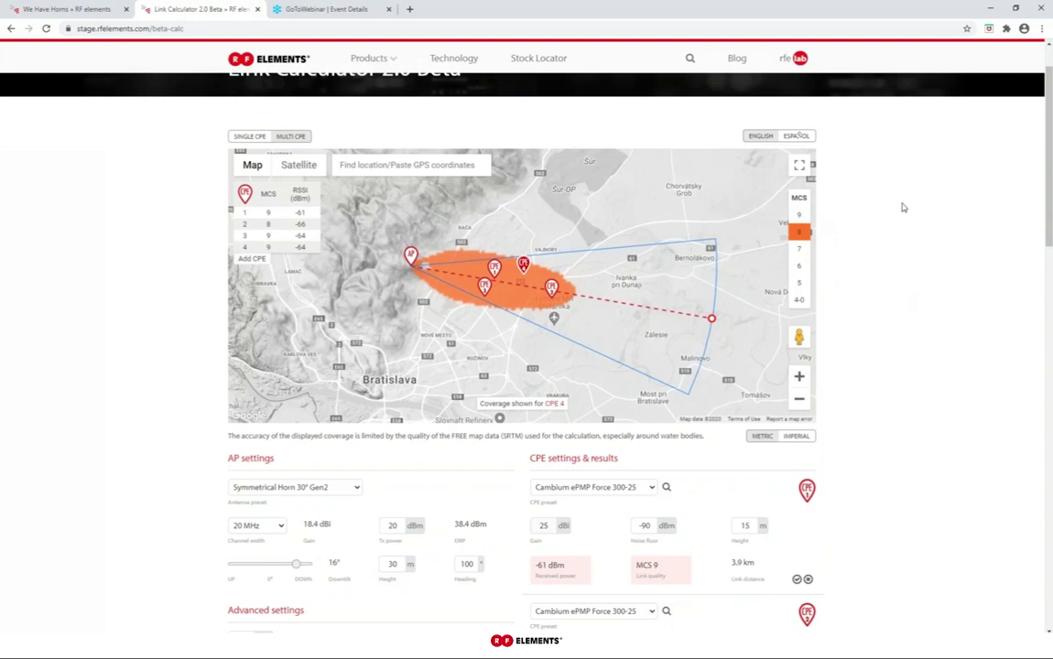
click(799, 166)
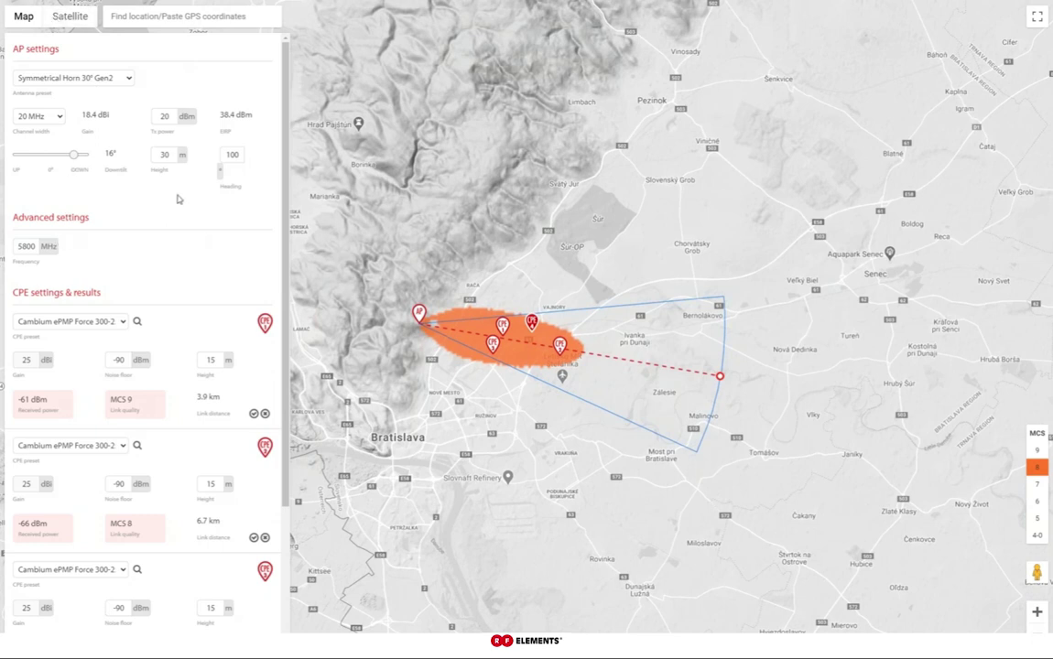
scroll(178, 199, down, 2)
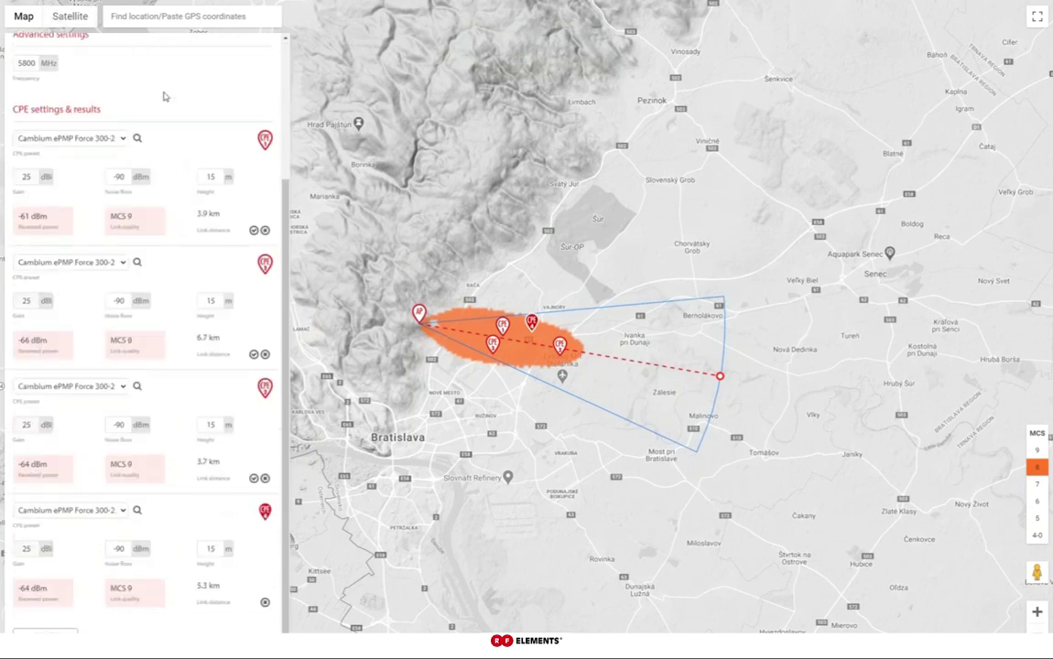
drag(453, 237, 518, 226)
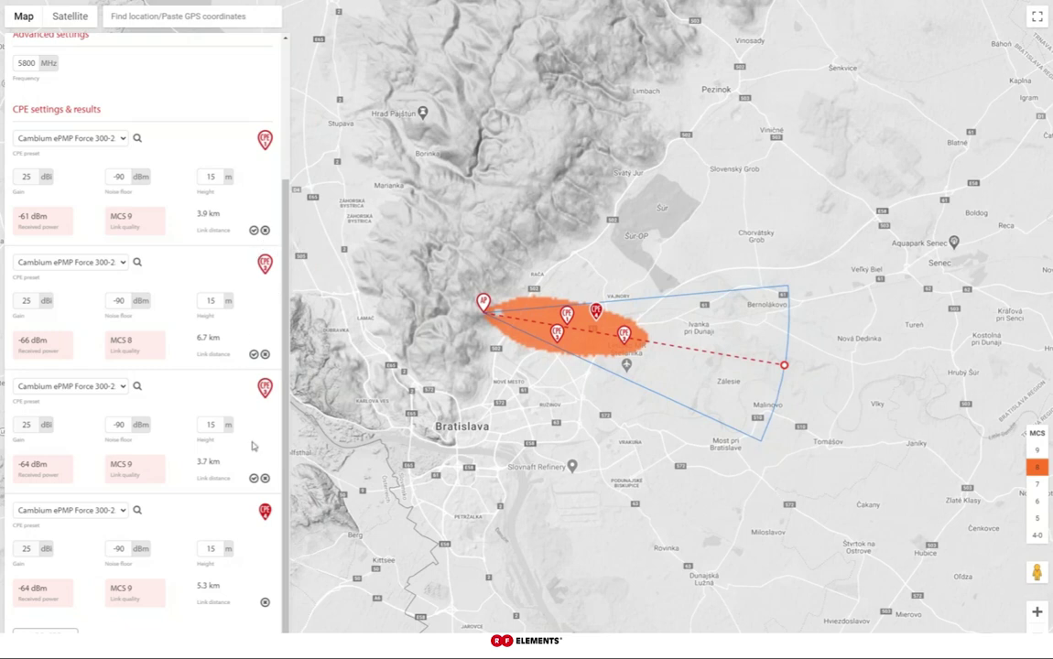
Remove CPE 4 and CPE 2 from the link calculation and leave the full-screen map.
click(264, 601)
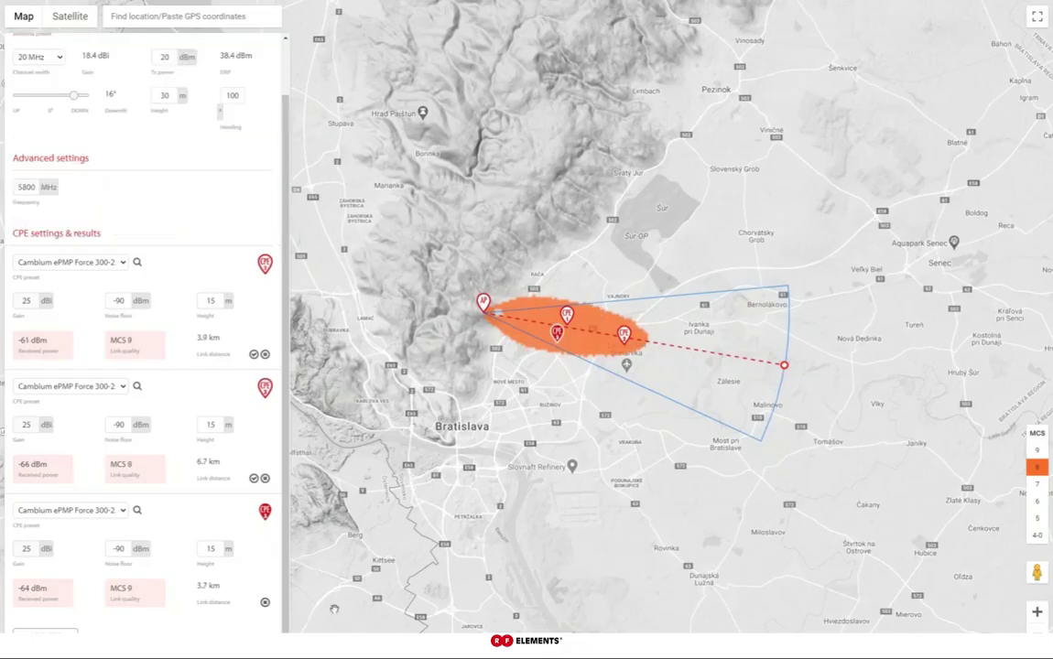
click(265, 478)
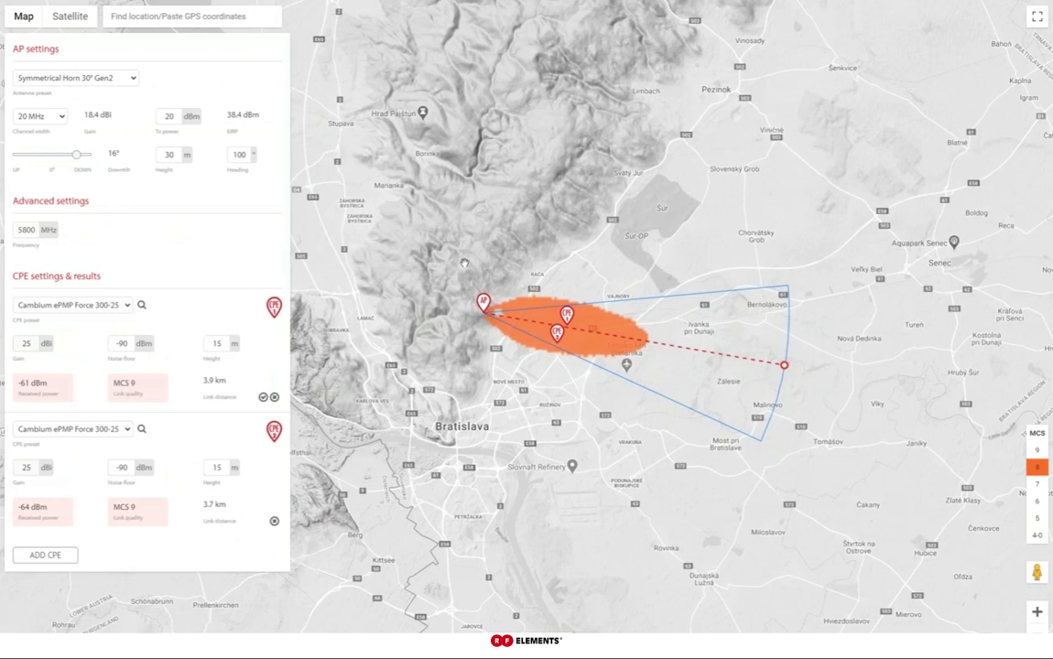
key(Escape)
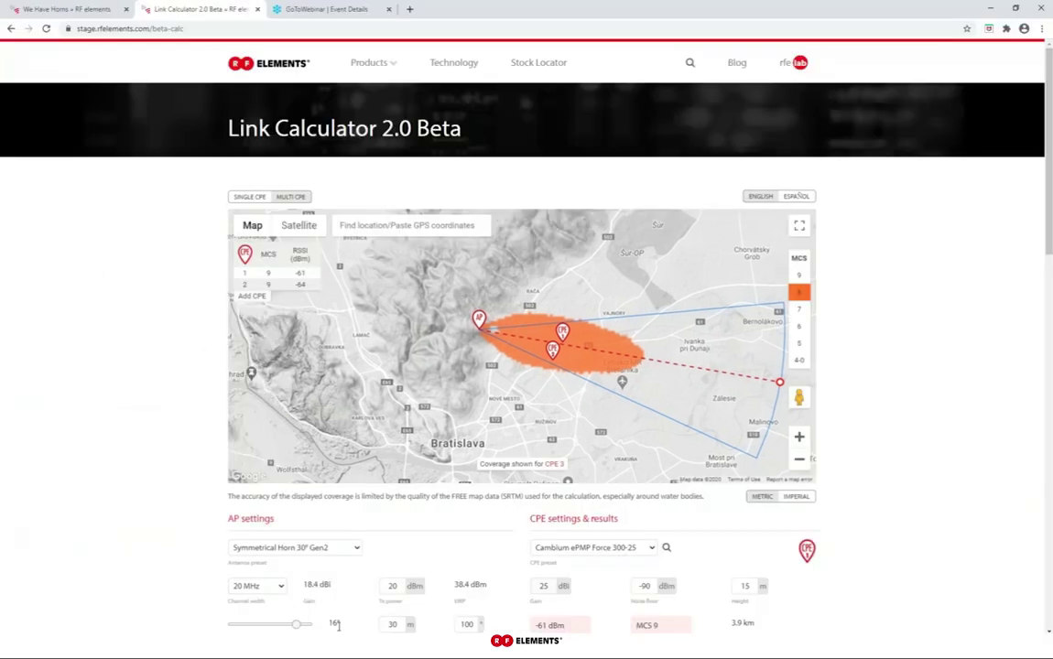